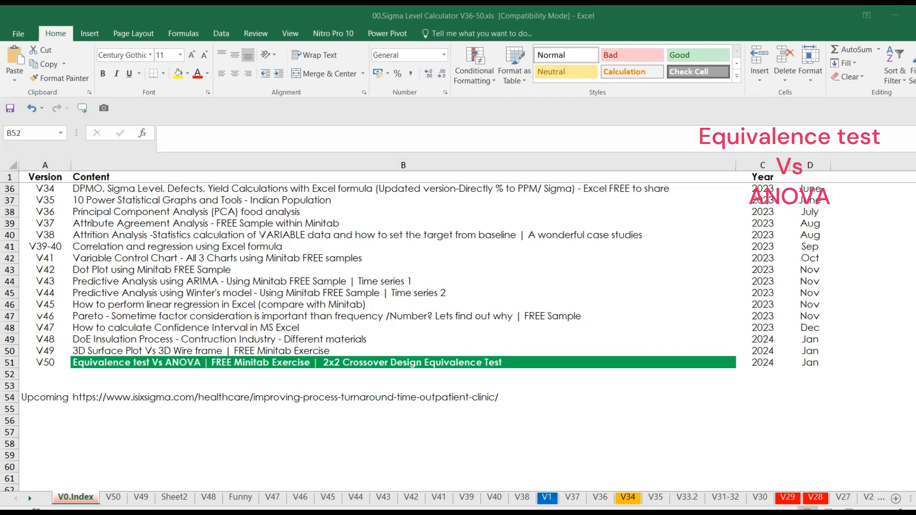
Switch to Minitab with the StomachAcid.MTW worksheet
{"action": "mouse_move", "coordinate": [761, 513]}
{"action": "left_click", "coordinate": [810, 467]}
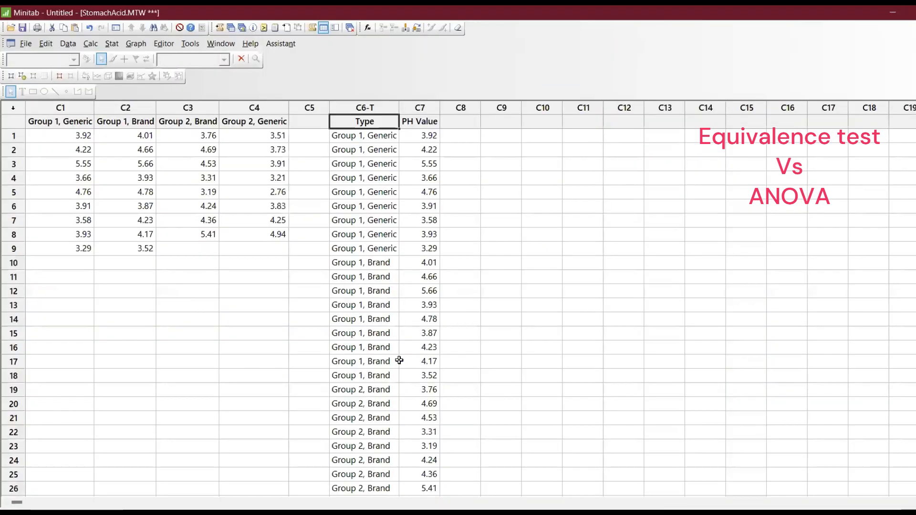
Try to open StomachAcid.MTW from the Minitab sample data folder, declining to reopen the worksheet
{"action": "left_click", "coordinate": [26, 44]}
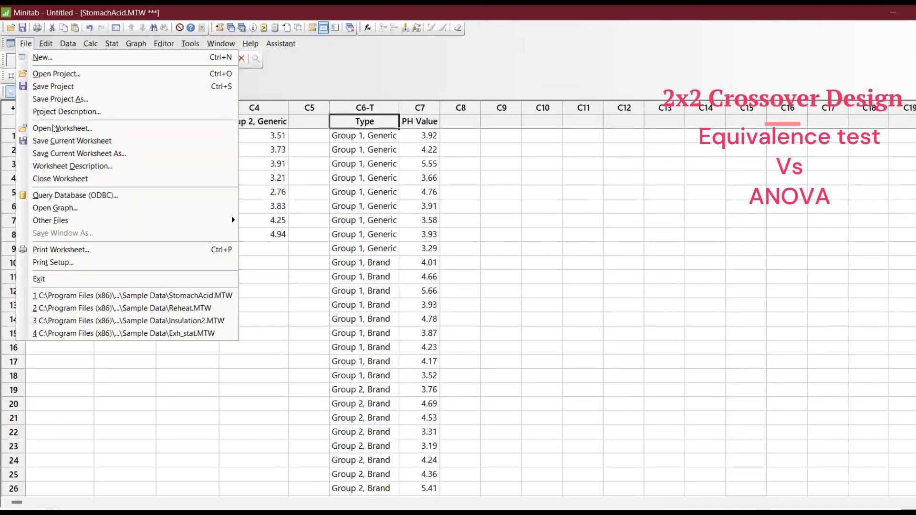
{"action": "left_click", "coordinate": [54, 127]}
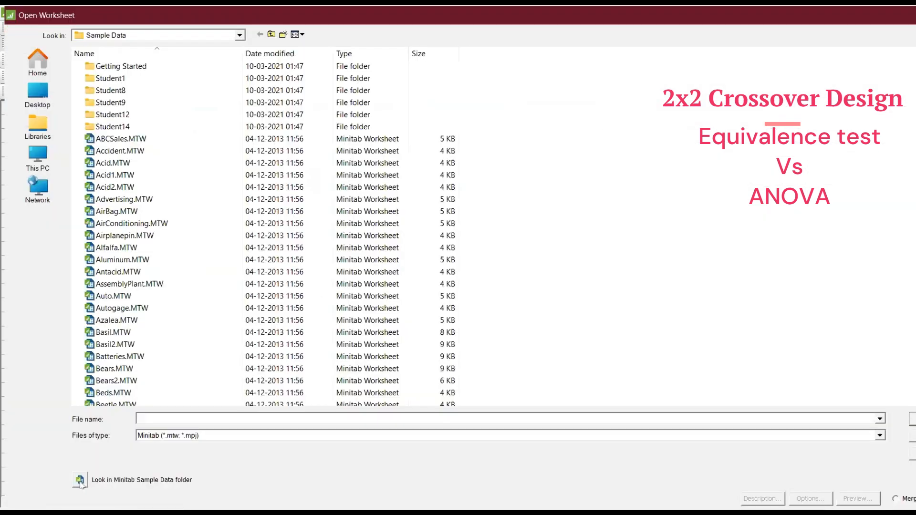
{"action": "left_click", "coordinate": [81, 481]}
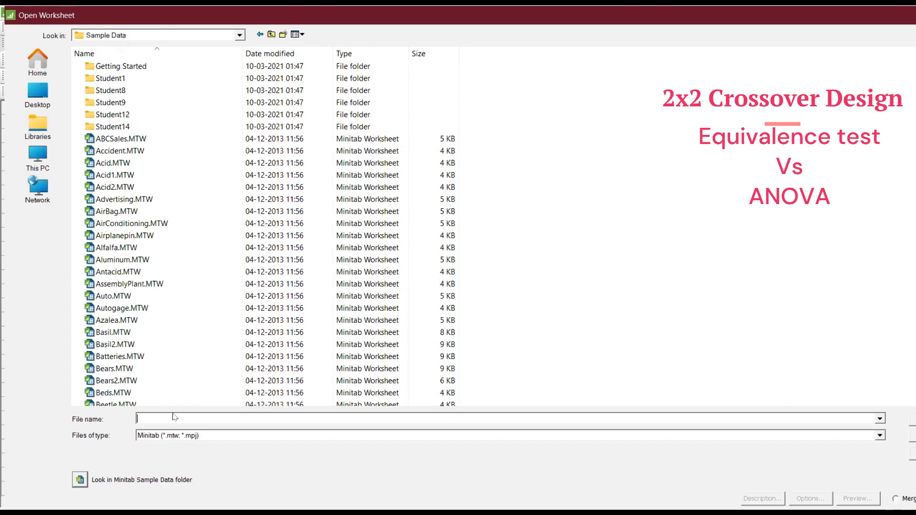
{"action": "type", "text": "sto"}
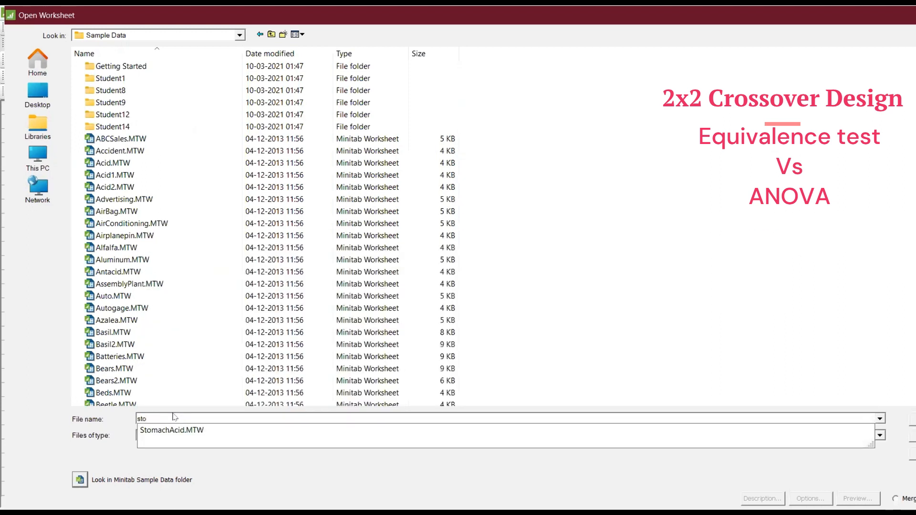
{"action": "left_click", "coordinate": [179, 428]}
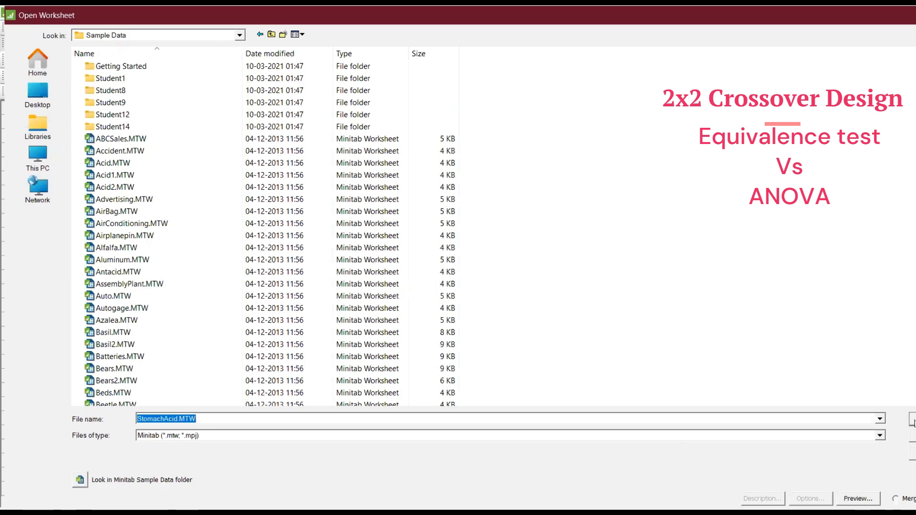
{"action": "left_click", "coordinate": [912, 422]}
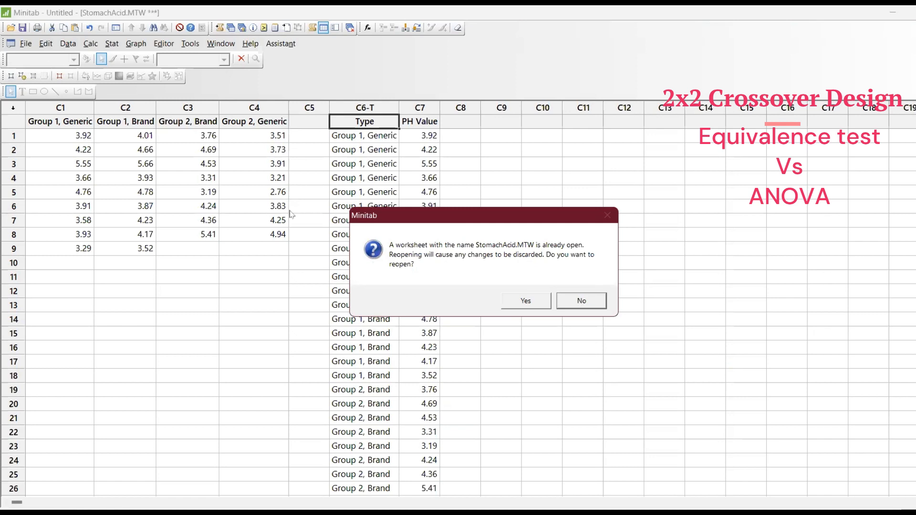
{"action": "left_click", "coordinate": [575, 302]}
{"action": "left_click", "coordinate": [278, 225]}
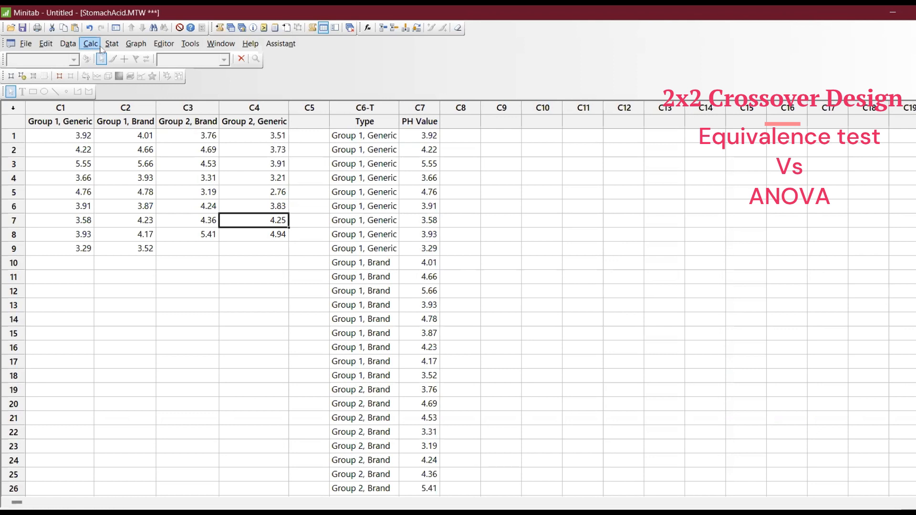
{"action": "left_click", "coordinate": [103, 48]}
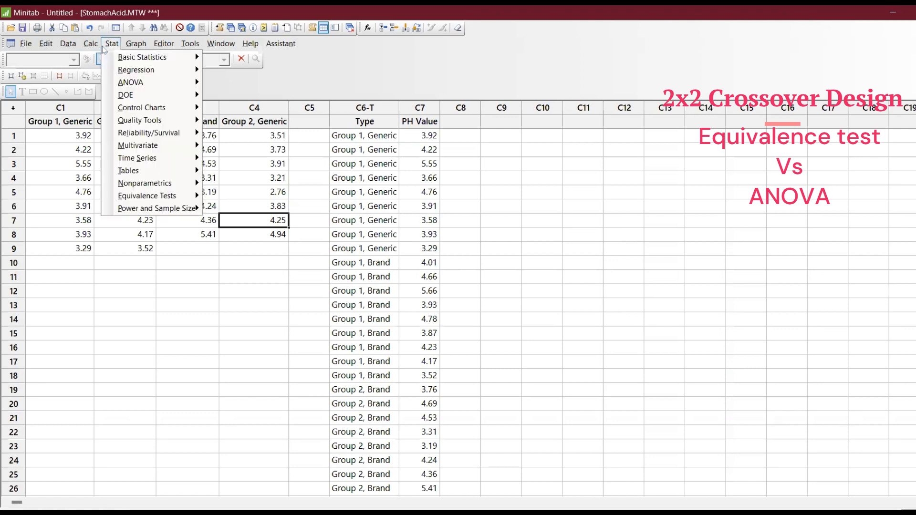
{"action": "mouse_move", "coordinate": [130, 203]}
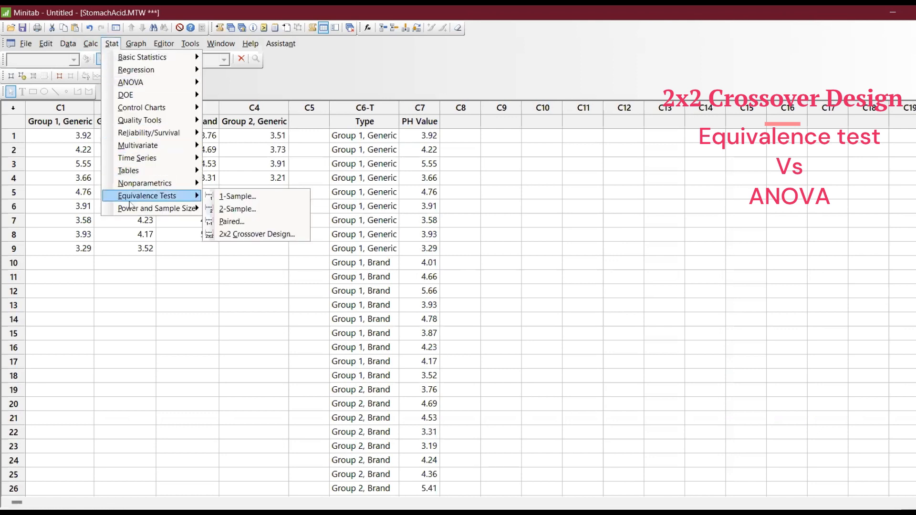
{"action": "left_click", "coordinate": [65, 142]}
{"action": "left_click", "coordinate": [67, 137]}
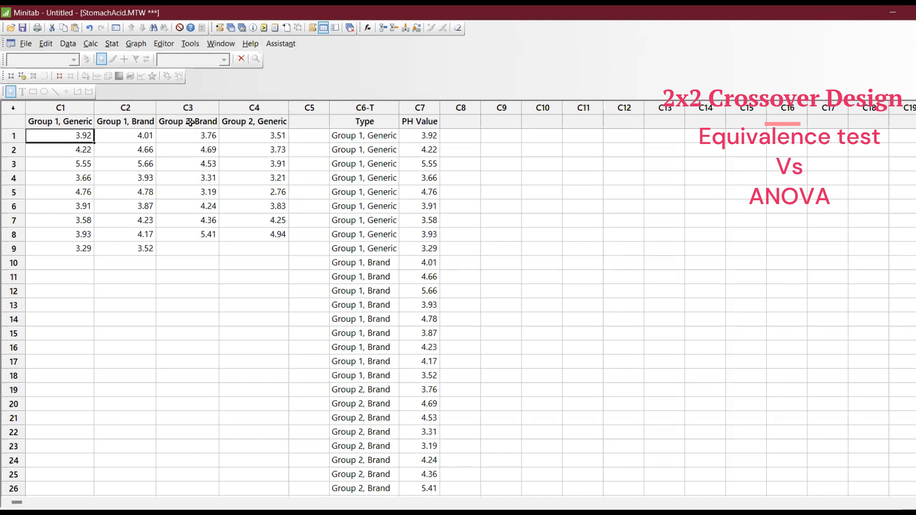
Start an equivalence test for a 2x2 crossover design
{"action": "left_click", "coordinate": [99, 47]}
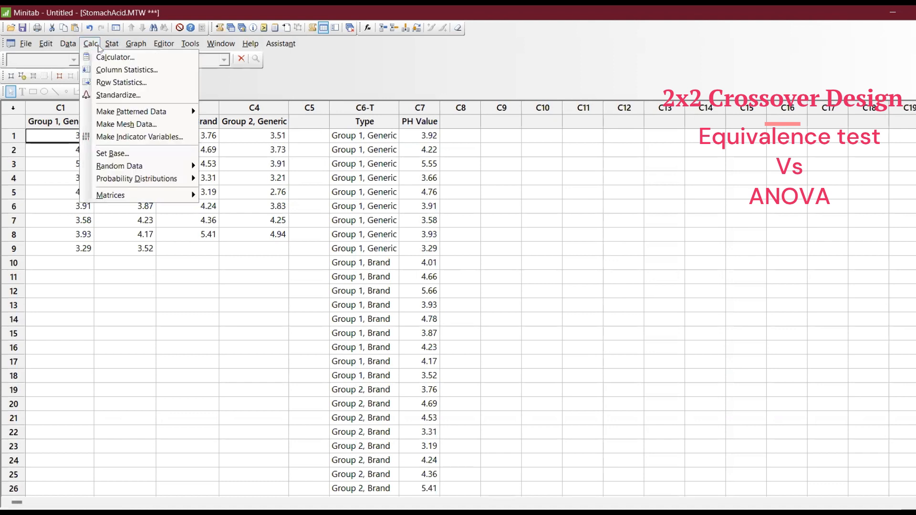
{"action": "mouse_move", "coordinate": [112, 44]}
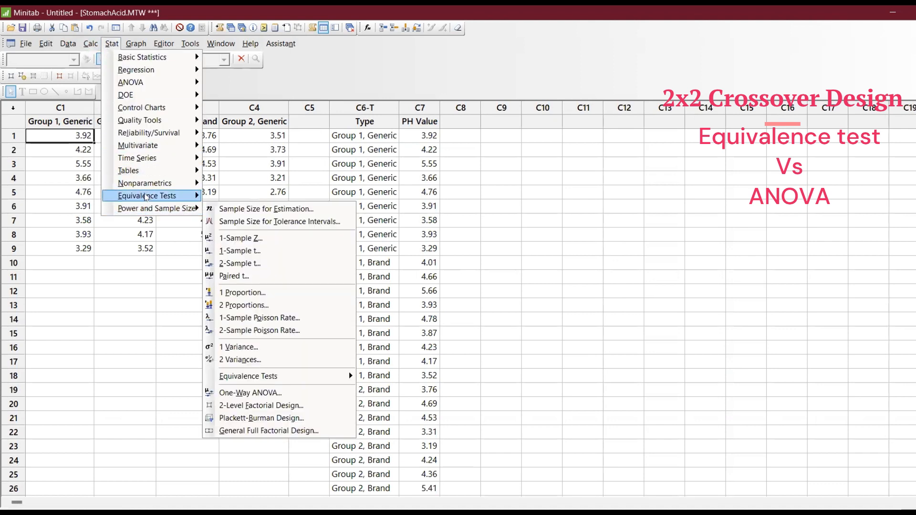
{"action": "mouse_move", "coordinate": [145, 196]}
{"action": "left_click", "coordinate": [237, 234]}
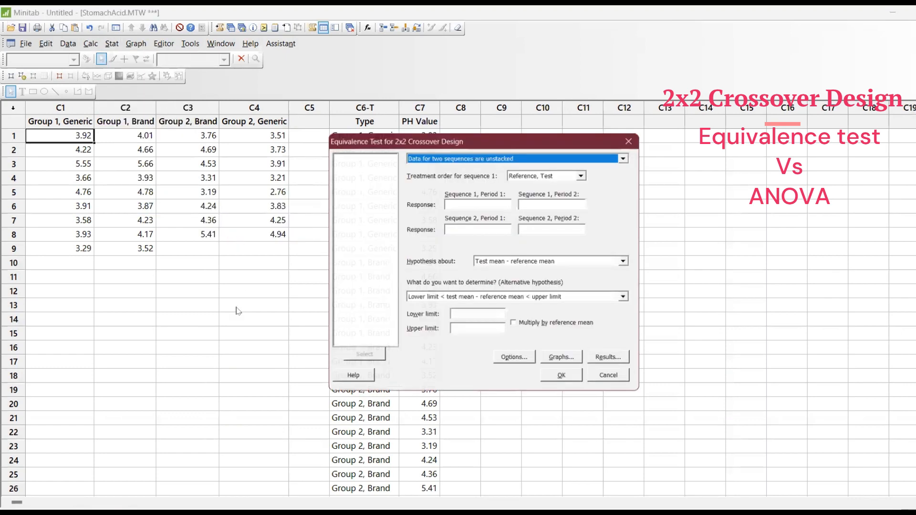
Read the Help example of a 2x2 crossover design equivalence test, including the antacid scenario and its setup instructions
{"action": "left_click", "coordinate": [346, 381]}
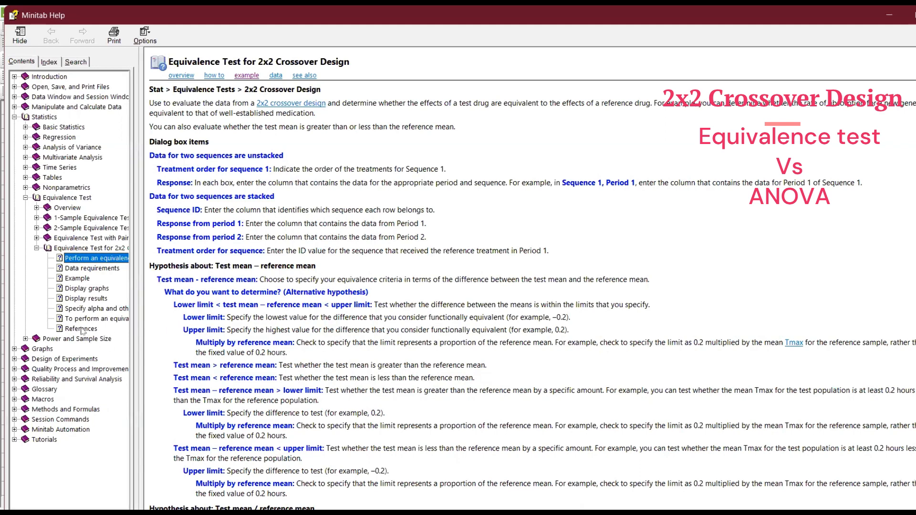
{"action": "left_click", "coordinate": [80, 279]}
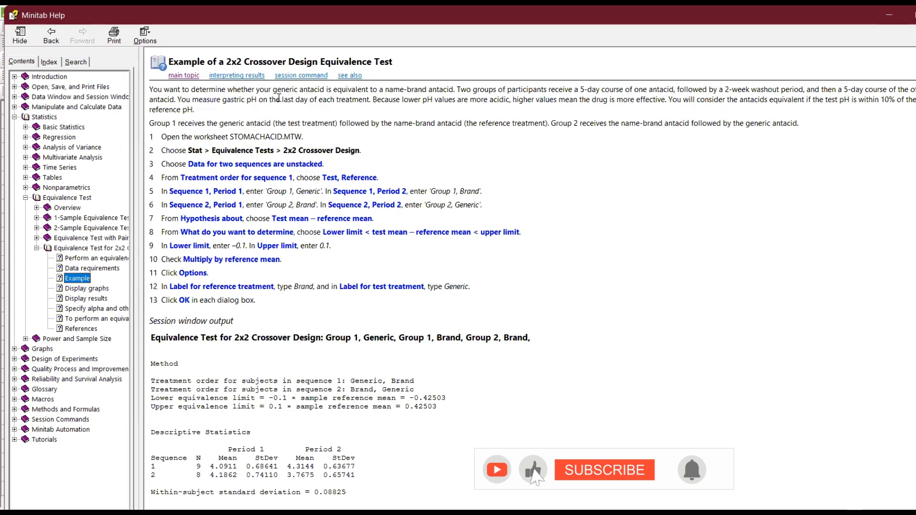
{"action": "left_click_drag", "start_coordinate": [372, 101], "coordinate": [656, 98]}
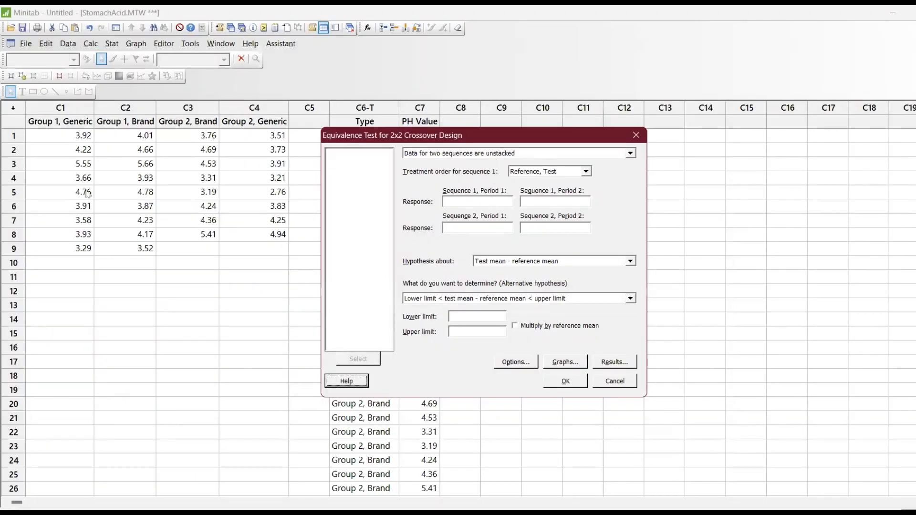
Assign 'Group 1, Generic' to sequence 1, period 1 and 'Group 1, Brand' to sequence 1, period 2
{"action": "left_click", "coordinate": [469, 199]}
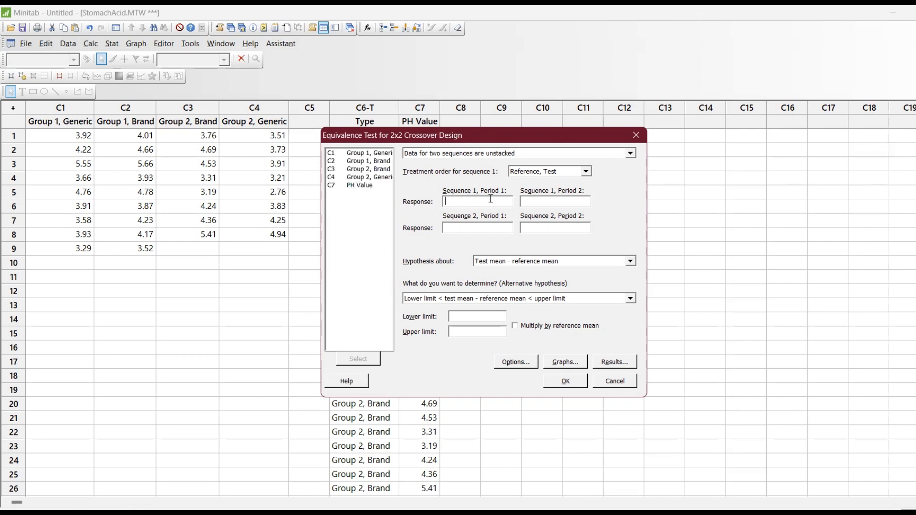
{"action": "double_click", "coordinate": [378, 156]}
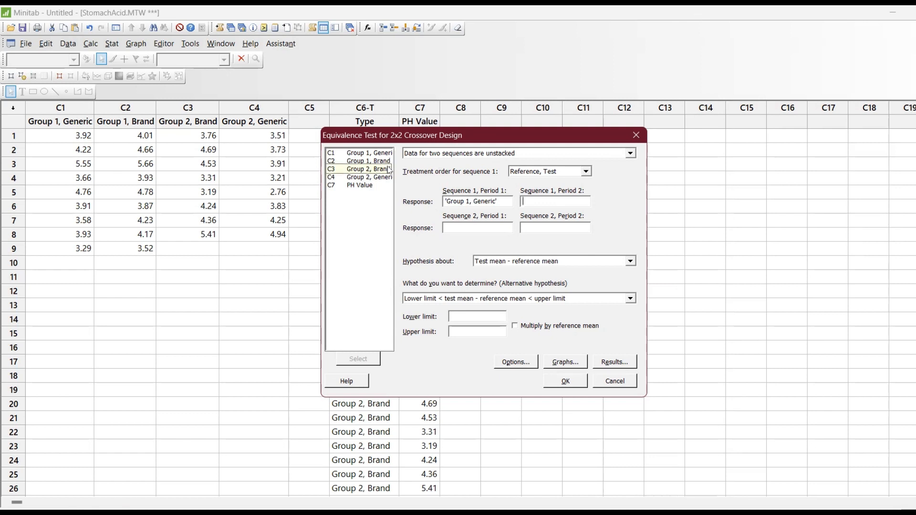
{"action": "double_click", "coordinate": [382, 162]}
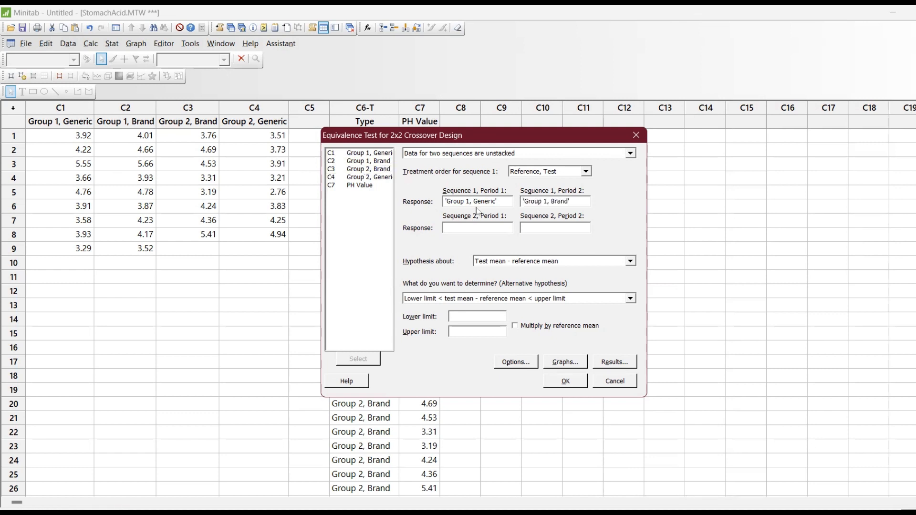
Assign 'Group 2, Generic' to sequence 2, period 1 and 'Group 2, Brand' to sequence 2, period 2
{"action": "left_click", "coordinate": [383, 169]}
{"action": "left_click", "coordinate": [537, 228]}
{"action": "double_click", "coordinate": [368, 170]}
{"action": "left_click", "coordinate": [467, 223]}
{"action": "double_click", "coordinate": [382, 185]}
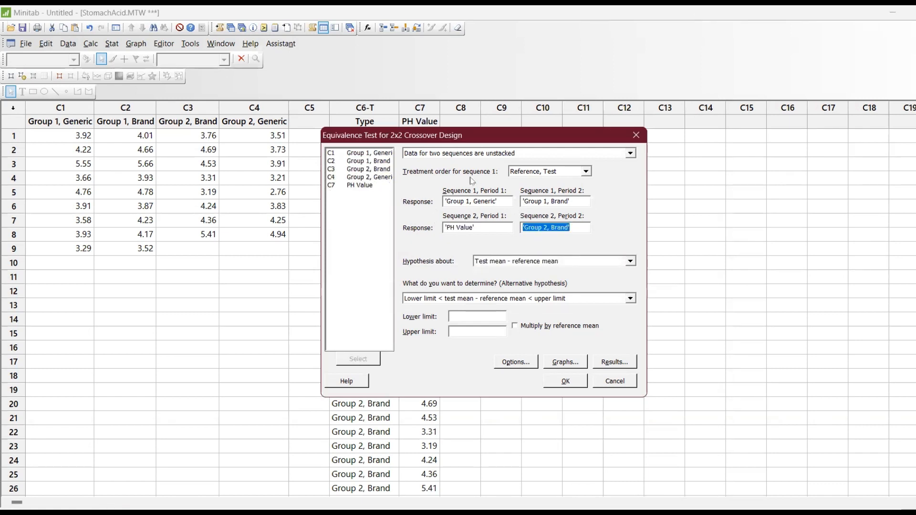
{"action": "left_click_drag", "start_coordinate": [485, 226], "coordinate": [374, 229]}
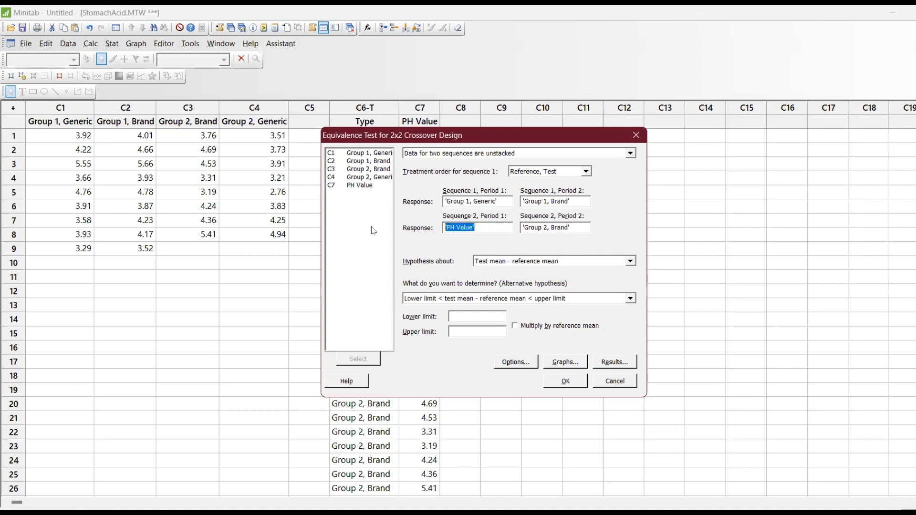
{"action": "key", "text": "Delete"}
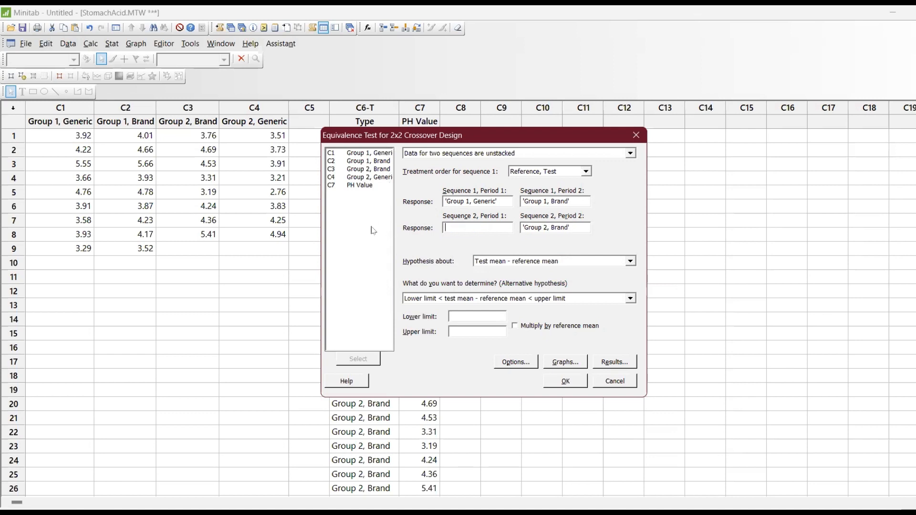
{"action": "double_click", "coordinate": [368, 177]}
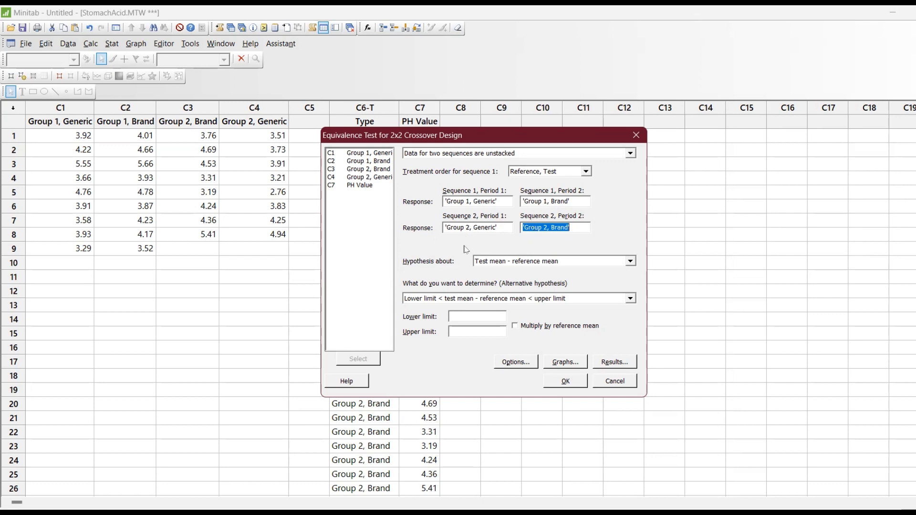
Set the equivalence limits to -0.1 lower and 0.1 upper, multiplied by the reference mean
{"action": "left_click", "coordinate": [473, 314]}
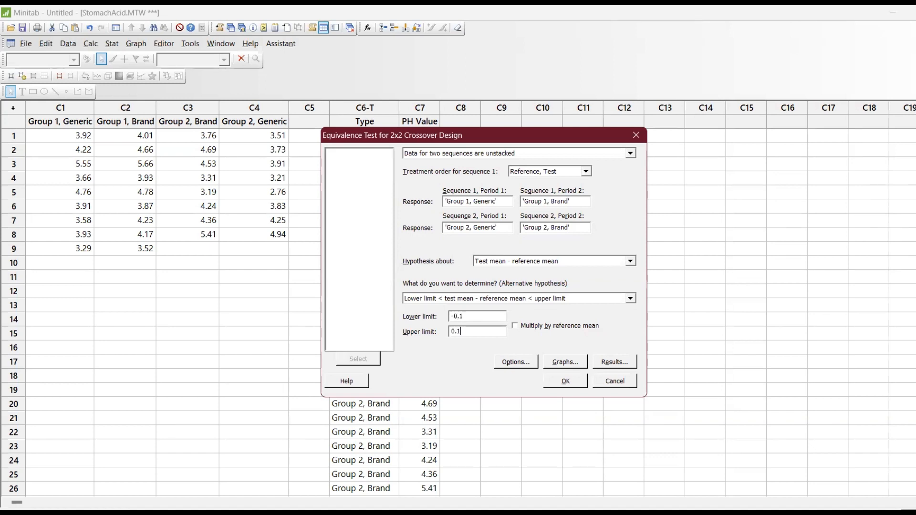
{"action": "left_click", "coordinate": [521, 327]}
Label the test treatment Generic in the equivalence test options
{"action": "left_click", "coordinate": [515, 362]}
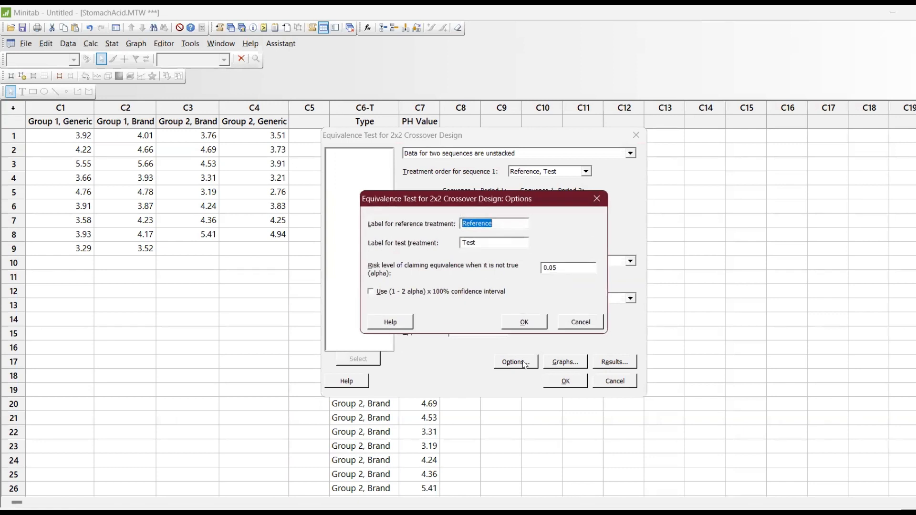
{"action": "key", "text": "Tab"}
{"action": "key", "text": "BackSpace"}
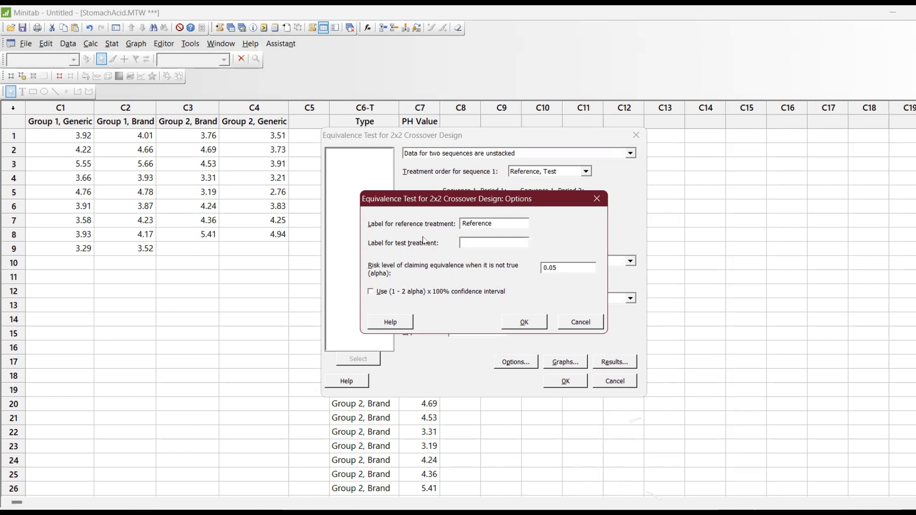
{"action": "type", "text": "gE"}
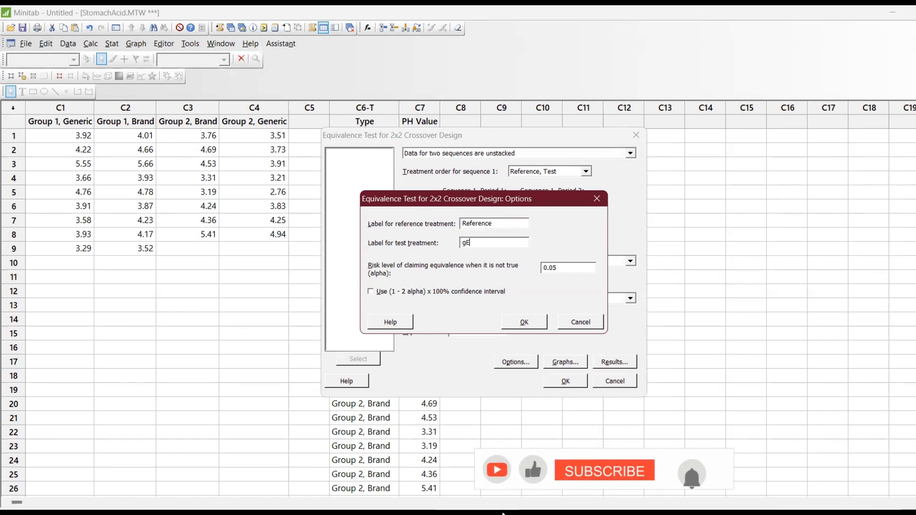
{"action": "key", "text": "BackSpace"}
{"action": "key", "text": "BackSpace"}
{"action": "type", "text": "Gene"}
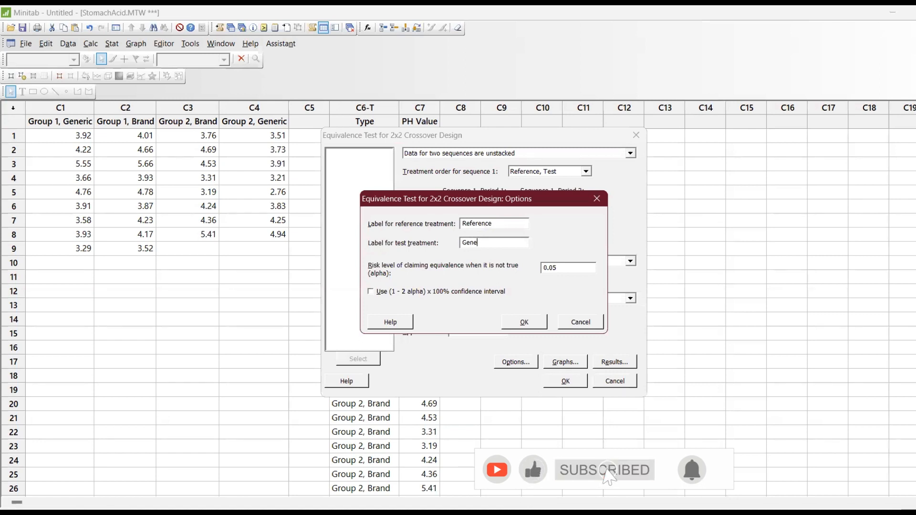
{"action": "type", "text": "ric"}
{"action": "left_click", "coordinate": [535, 324]}
Add the subject profile plot, period plot and sequence by period mean plot to the test's graphs
{"action": "left_click", "coordinate": [580, 366]}
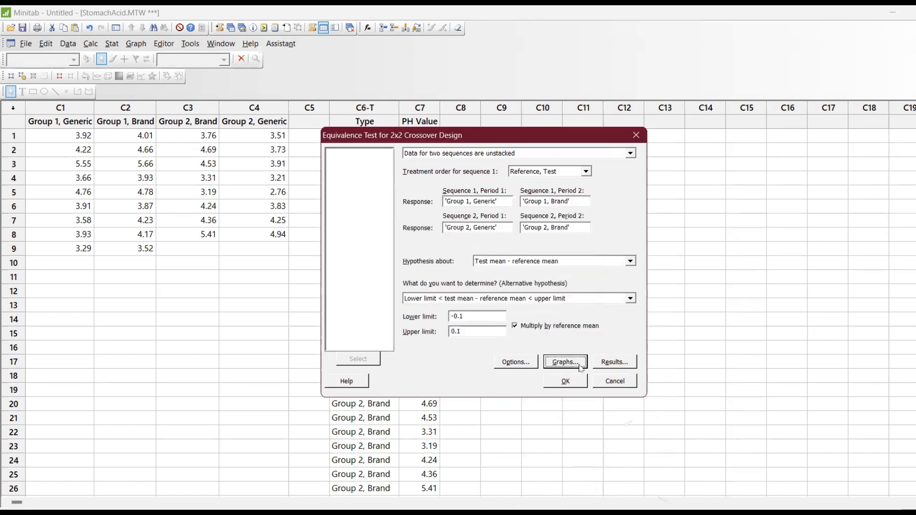
{"action": "left_click", "coordinate": [388, 251]}
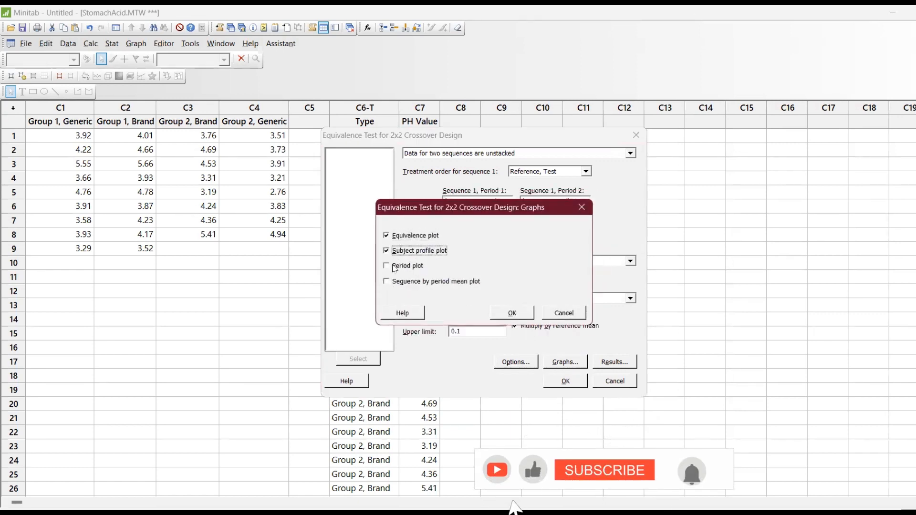
{"action": "left_click", "coordinate": [396, 269]}
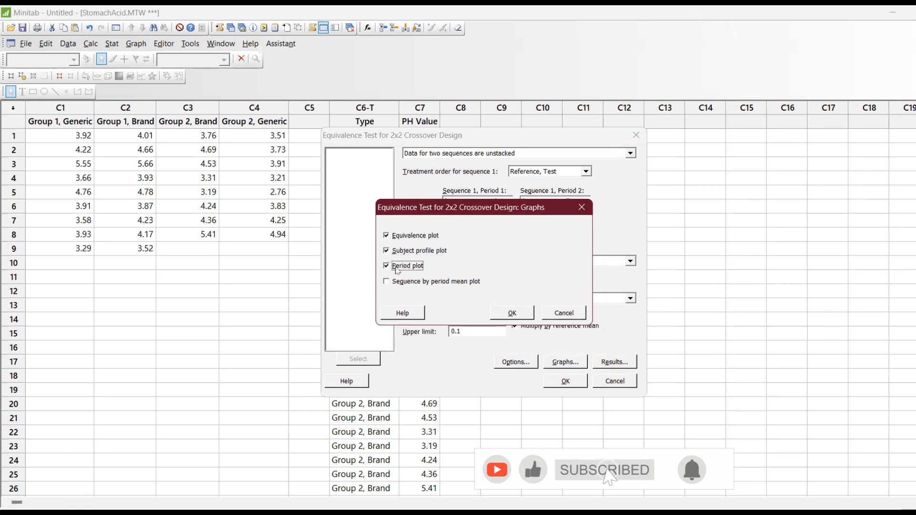
{"action": "left_click", "coordinate": [417, 282]}
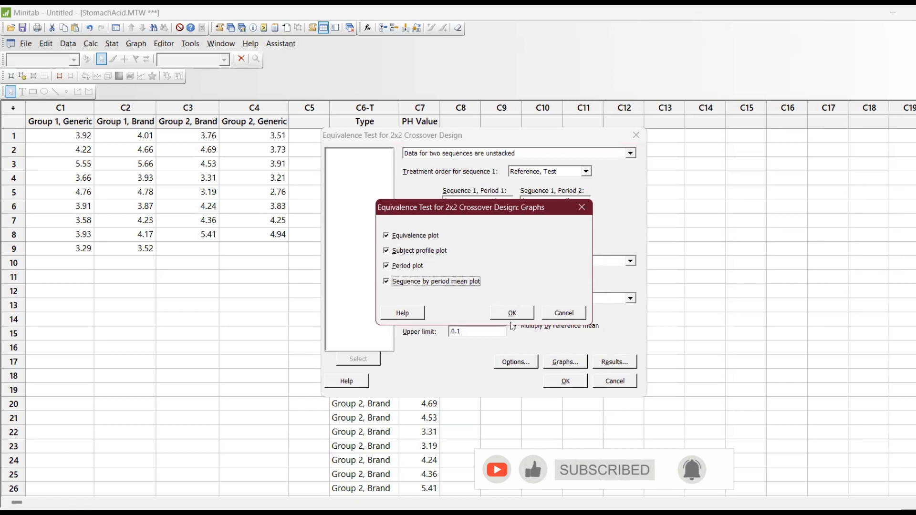
{"action": "left_click", "coordinate": [519, 312]}
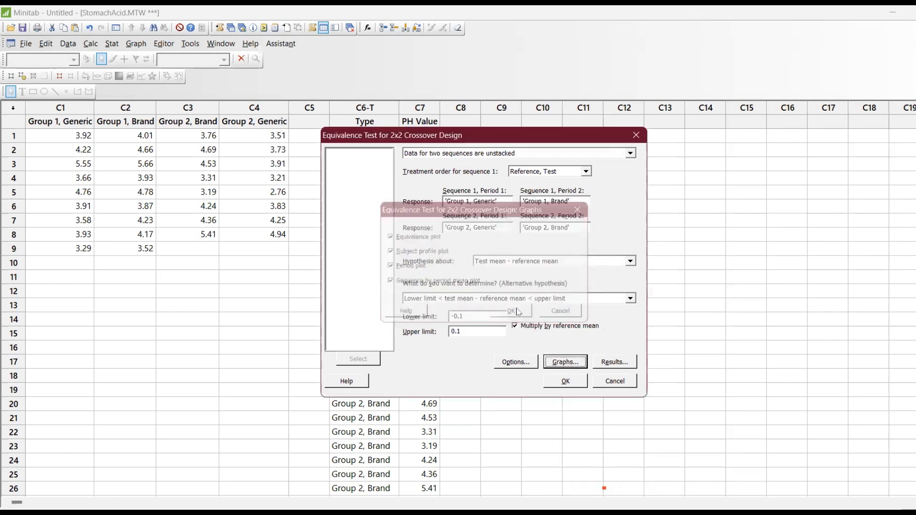
Check that all result tables are included in the output and run the 2x2 crossover equivalence test
{"action": "left_click", "coordinate": [614, 361]}
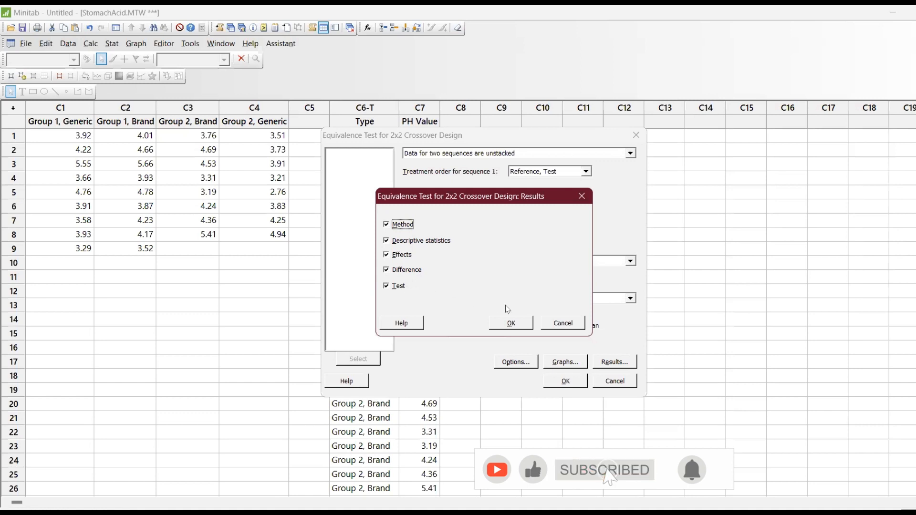
{"action": "left_click", "coordinate": [518, 324]}
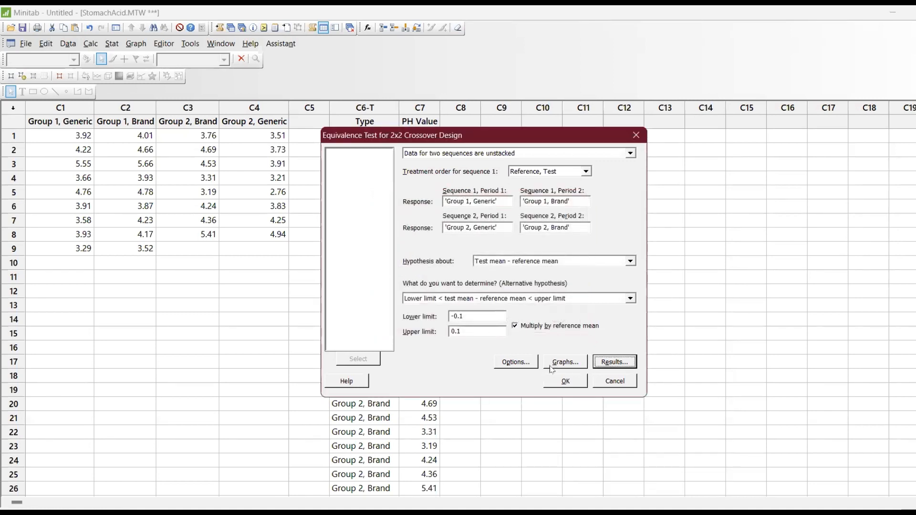
{"action": "left_click", "coordinate": [565, 380]}
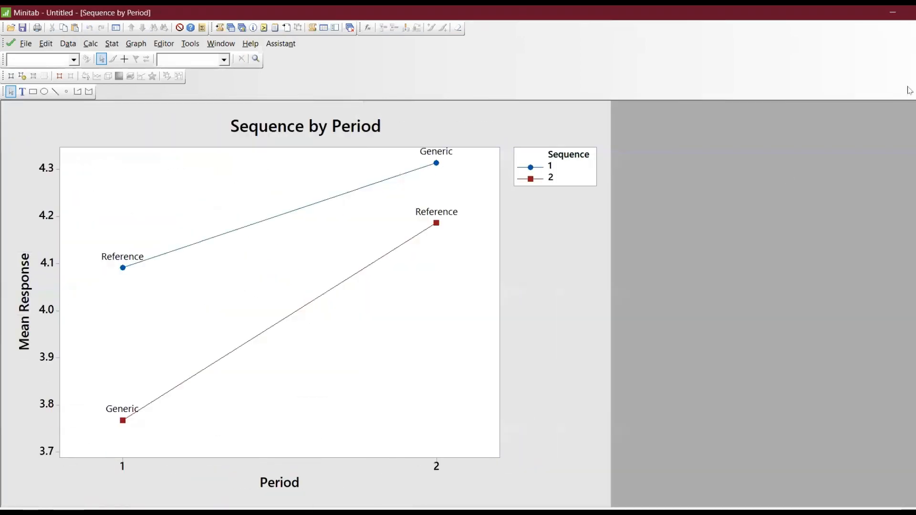
Restore the graph windows and move the Period 1 versus Period 2, subject profile and equivalence plots apart to uncover the session output
{"action": "left_click", "coordinate": [914, 43]}
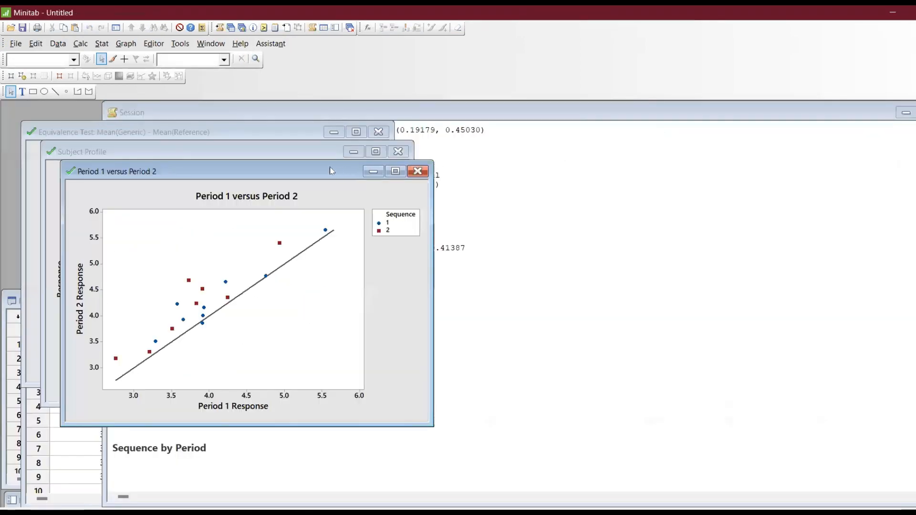
{"action": "left_click_drag", "start_coordinate": [336, 170], "coordinate": [728, 300]}
{"action": "left_click", "coordinate": [291, 161]}
{"action": "left_click_drag", "start_coordinate": [291, 161], "coordinate": [529, 395]}
{"action": "left_click", "coordinate": [249, 145]}
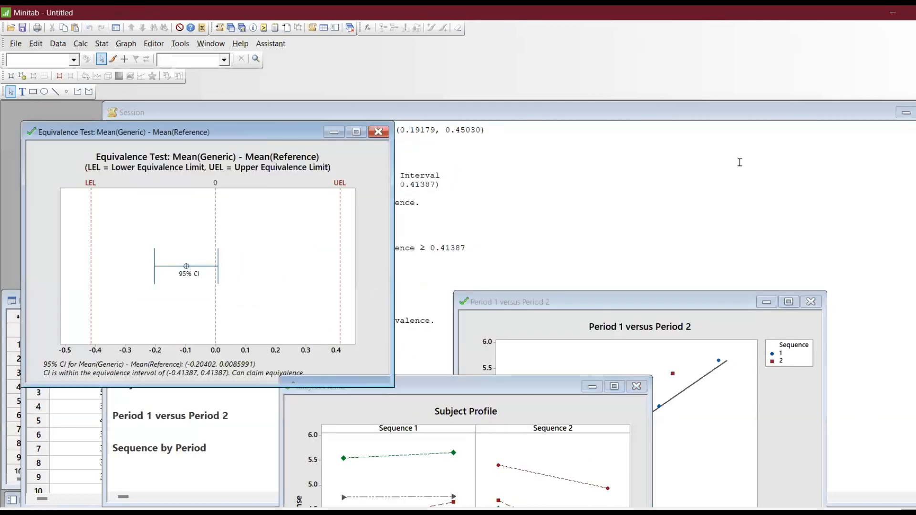
{"action": "left_click_drag", "start_coordinate": [249, 144], "coordinate": [388, 332]}
Maximize the session output and go back up to the start of the crossover equivalence test results
{"action": "left_click", "coordinate": [124, 467]}
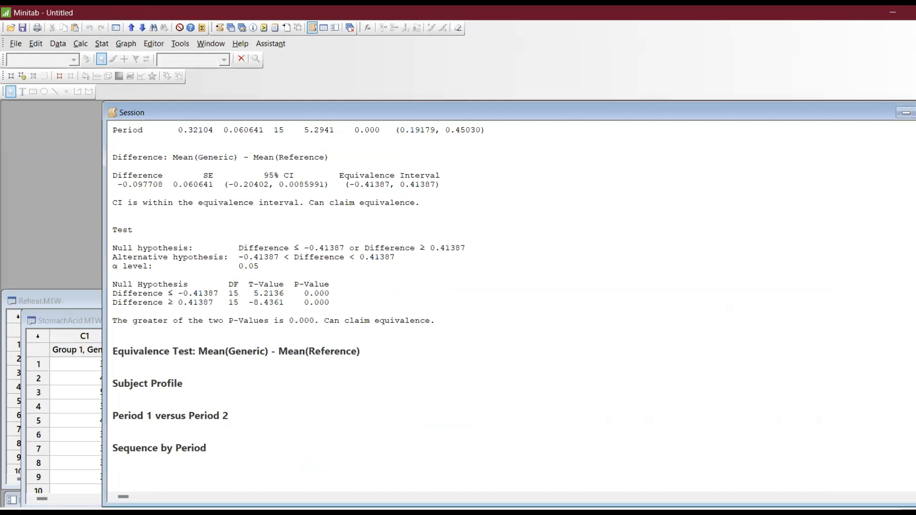
{"action": "left_click", "coordinate": [915, 112]}
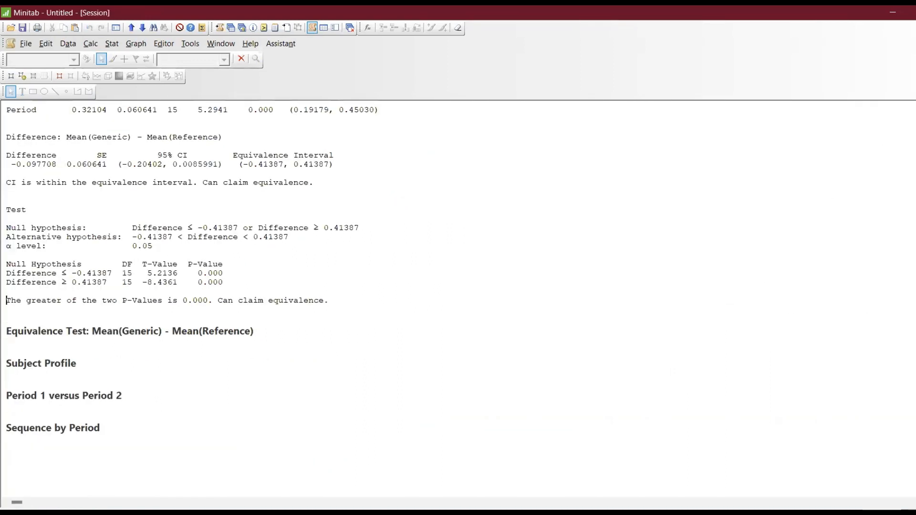
{"action": "key", "text": "Up"}
{"action": "key", "text": "Up"}
{"action": "key", "text": "Up"}
{"action": "key", "text": "Up"}
{"action": "key", "text": "Up"}
{"action": "key", "text": "Up"}
{"action": "key", "text": "Up"}
{"action": "key", "text": "Up"}
{"action": "key", "text": "Up"}
{"action": "key", "text": "Up"}
{"action": "key", "text": "Up"}
{"action": "key", "text": "Up"}
{"action": "key", "text": "Up"}
{"action": "key", "text": "Up"}
{"action": "key", "text": "Up"}
{"action": "key", "text": "Up"}
{"action": "key", "text": "Up"}
{"action": "key", "text": "Up"}
{"action": "key", "text": "Up"}
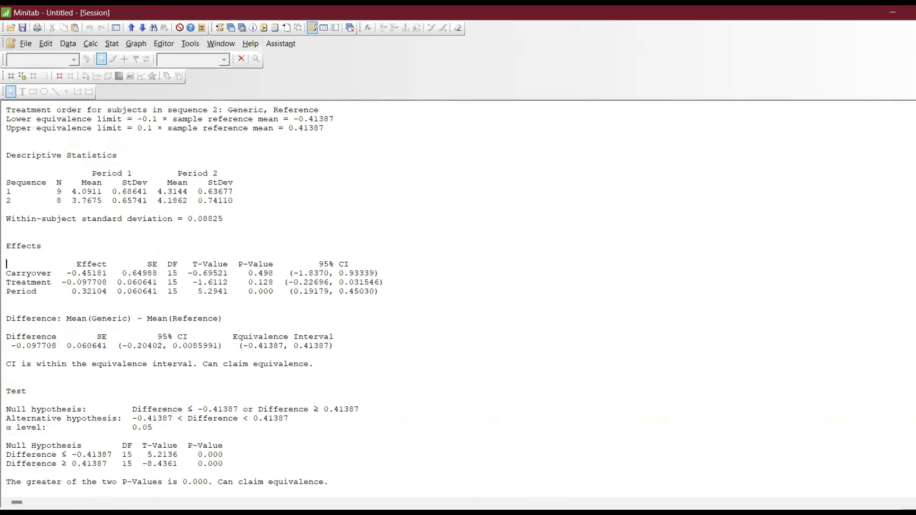
{"action": "key", "text": "Up"}
{"action": "key", "text": "Up"}
{"action": "key", "text": "Up"}
{"action": "key", "text": "Up"}
{"action": "key", "text": "Up"}
{"action": "key", "text": "Up"}
{"action": "key", "text": "Up"}
{"action": "key", "text": "Up"}
{"action": "key", "text": "Up"}
{"action": "key", "text": "Up"}
{"action": "key", "text": "Up"}
{"action": "key", "text": "Up"}
{"action": "key", "text": "Up"}
{"action": "key", "text": "Up"}
{"action": "key", "text": "Up"}
{"action": "key", "text": "Up"}
{"action": "key", "text": "Up"}
{"action": "key", "text": "Up"}
{"action": "key", "text": "Up"}
{"action": "key", "text": "Up"}
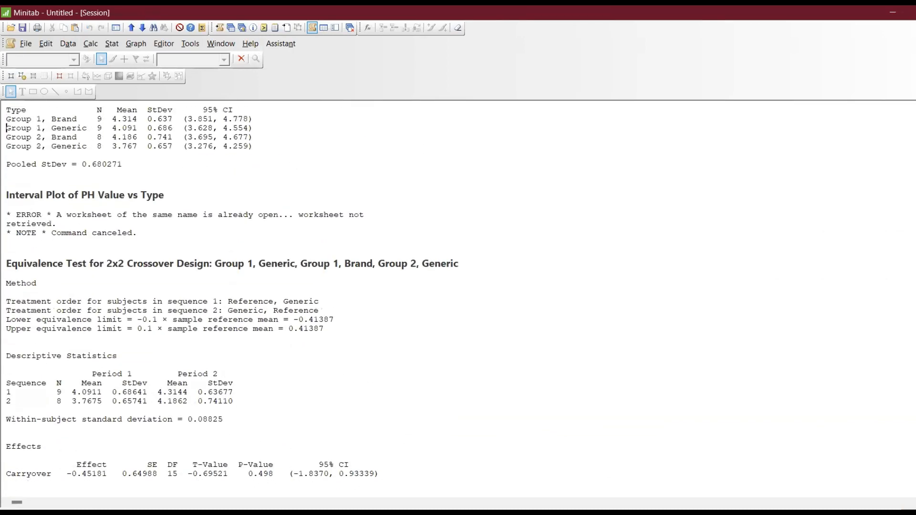
Examine the crossover test's method, descriptive statistics, carryover, treatment and period effects, and the difference's confidence interval
{"action": "key", "text": "Down"}
{"action": "key", "text": "Down"}
{"action": "key", "text": "Down"}
{"action": "key", "text": "Down"}
{"action": "key", "text": "Down"}
{"action": "key", "text": "Down"}
{"action": "key", "text": "Down"}
{"action": "key", "text": "Down"}
{"action": "key", "text": "Down"}
{"action": "key", "text": "Down"}
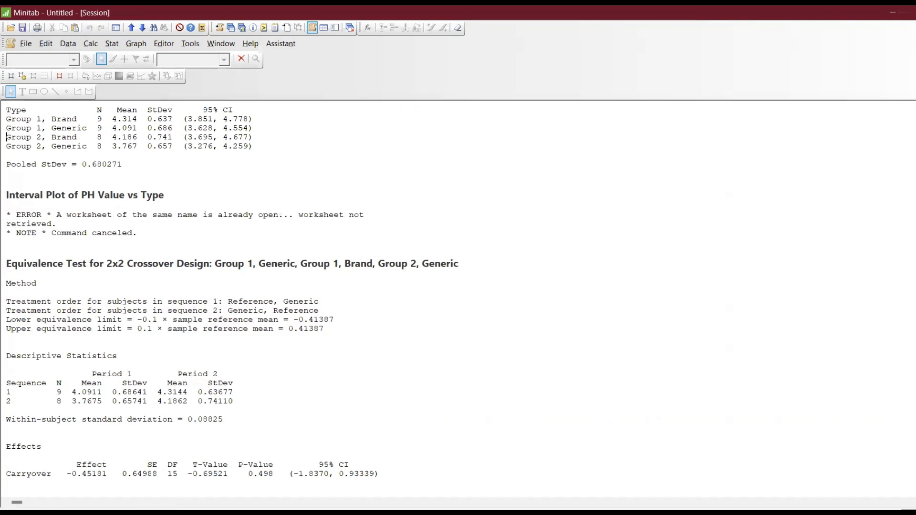
{"action": "key", "text": "Down"}
{"action": "key", "text": "Down"}
{"action": "key", "text": "Down"}
{"action": "key", "text": "Down"}
{"action": "key", "text": "Down"}
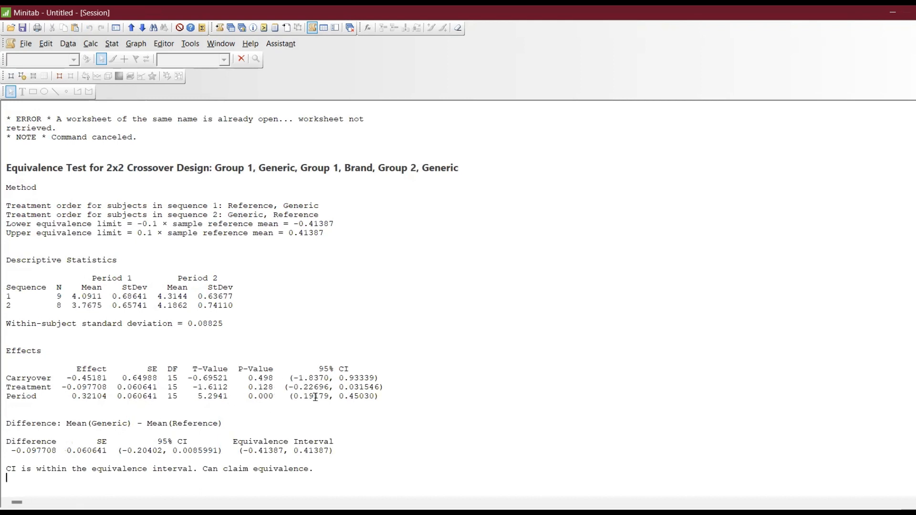
{"action": "key", "text": "Down"}
{"action": "key", "text": "Down"}
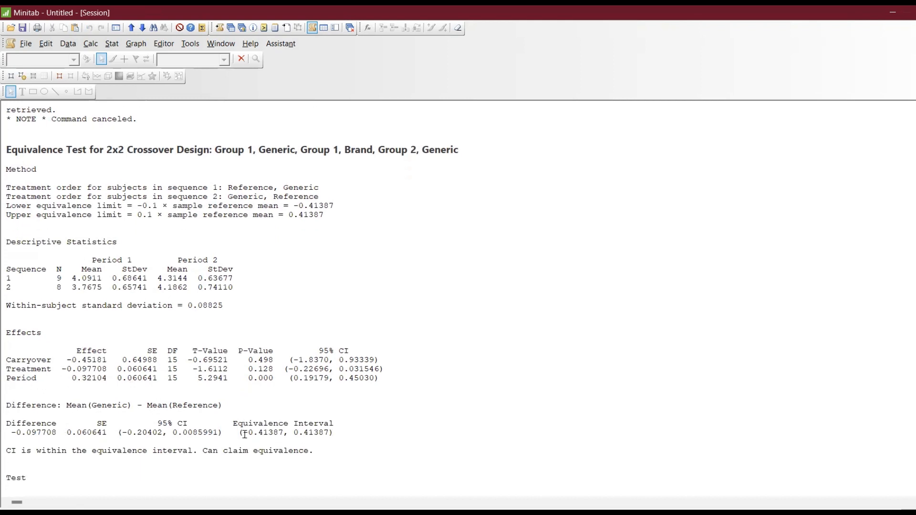
Examine the equivalence test's hypotheses, alpha level and P-values in the session output
{"action": "key", "text": "Down"}
{"action": "key", "text": "Down"}
{"action": "key", "text": "Down"}
{"action": "key", "text": "Down"}
{"action": "key", "text": "Down"}
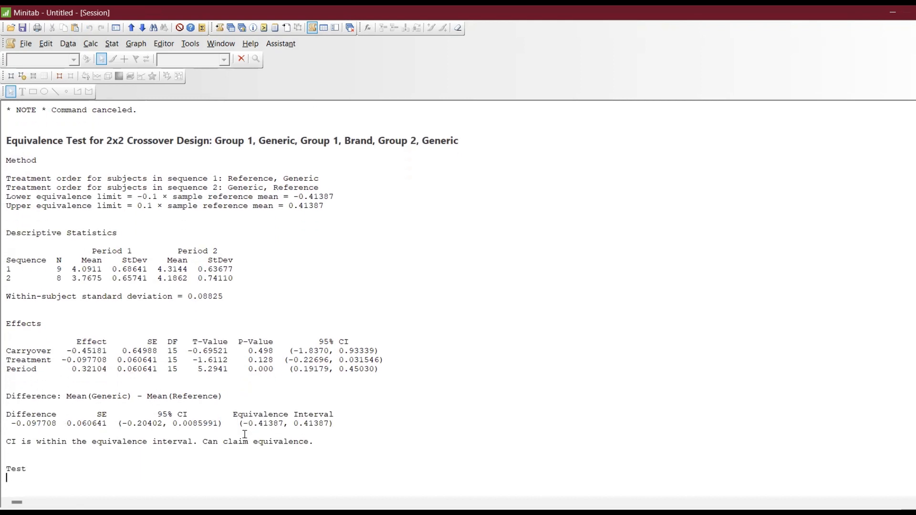
{"action": "key", "text": "Down"}
{"action": "key", "text": "Down"}
{"action": "key", "text": "Down"}
{"action": "key", "text": "Down"}
{"action": "key", "text": "Down"}
{"action": "key", "text": "Down"}
{"action": "key", "text": "Down"}
{"action": "key", "text": "Down"}
{"action": "key", "text": "Down"}
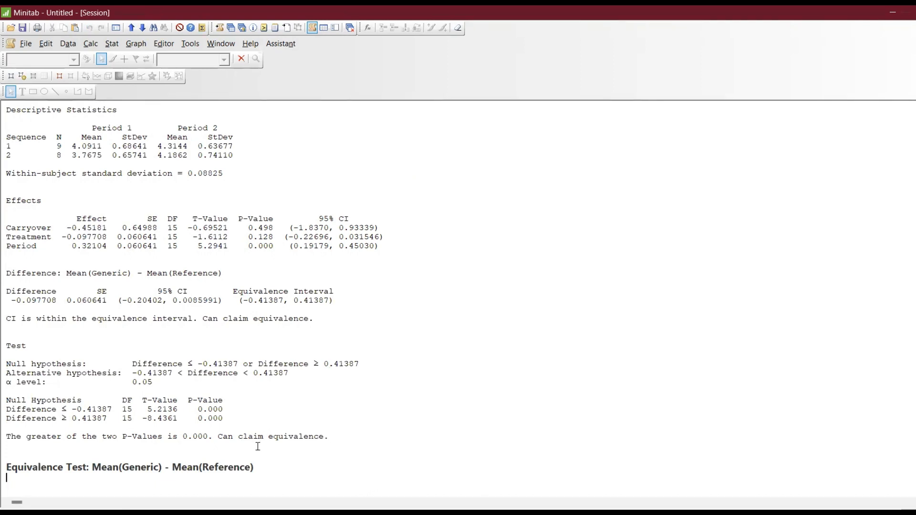
Reopen the last equivalence test and check its treatment labels and alpha level, leaving the settings as they are
{"action": "key", "text": "ctrl+e"}
{"action": "left_click", "coordinate": [529, 364]}
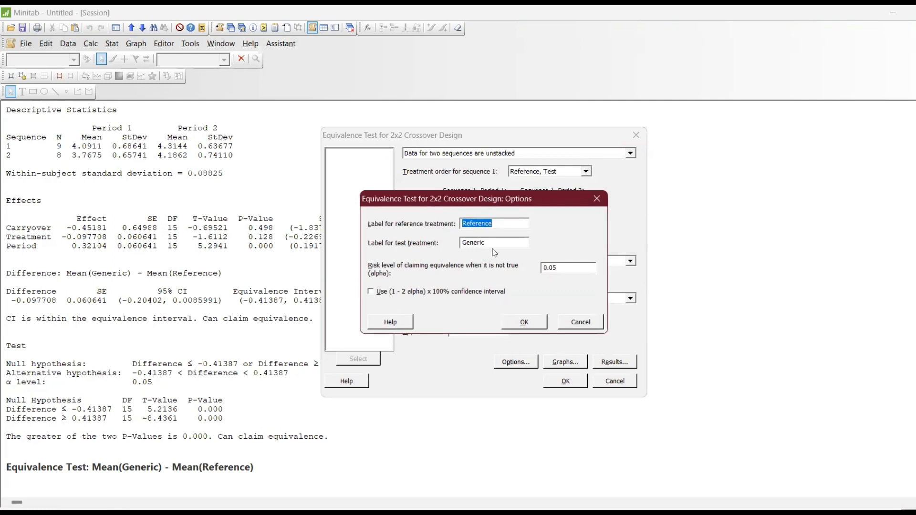
{"action": "left_click", "coordinate": [600, 199]}
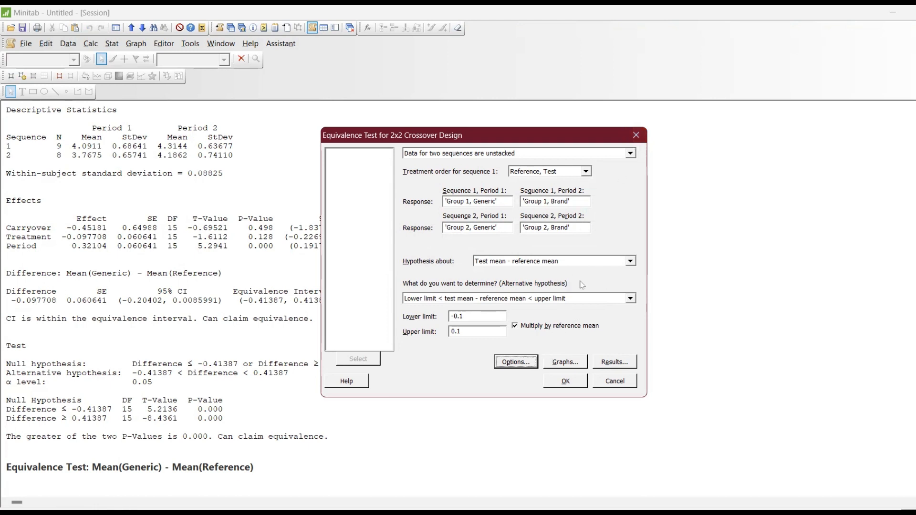
{"action": "left_click", "coordinate": [636, 135]}
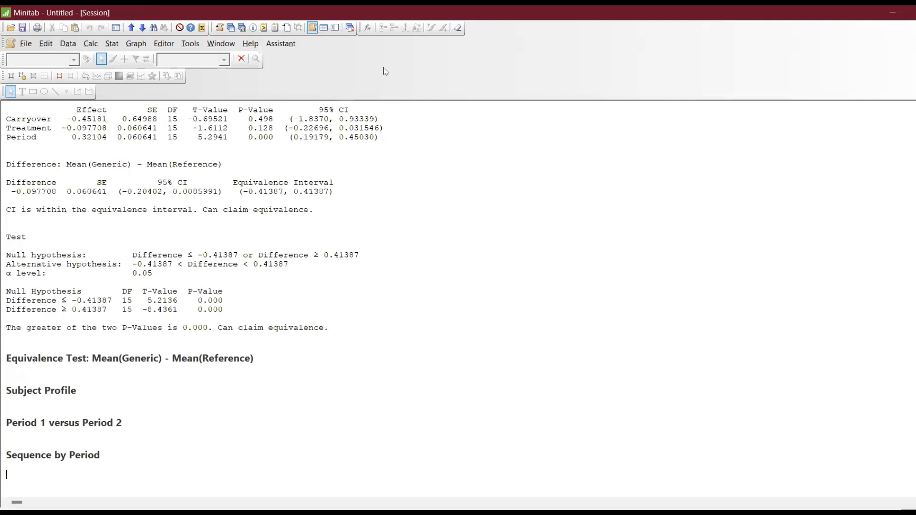
Show the project's graphs and examine the equivalence plot, Subject Profile, Period 1 versus Period 2 and Sequence by Period in turn
{"action": "left_click", "coordinate": [242, 27]}
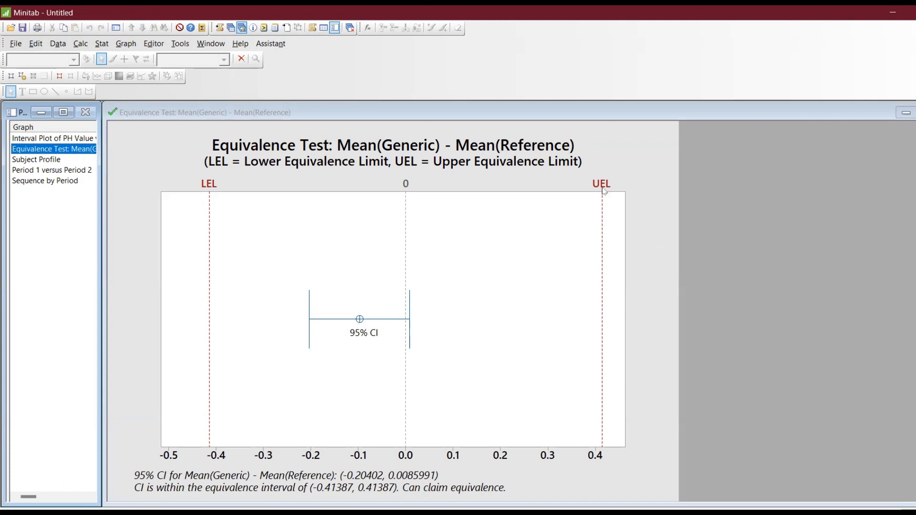
{"action": "left_click", "coordinate": [53, 161]}
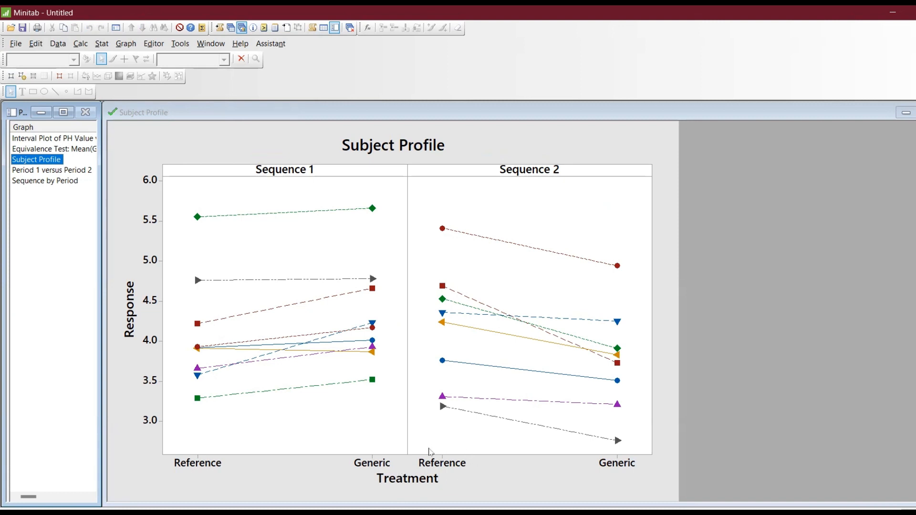
{"action": "left_click", "coordinate": [57, 170]}
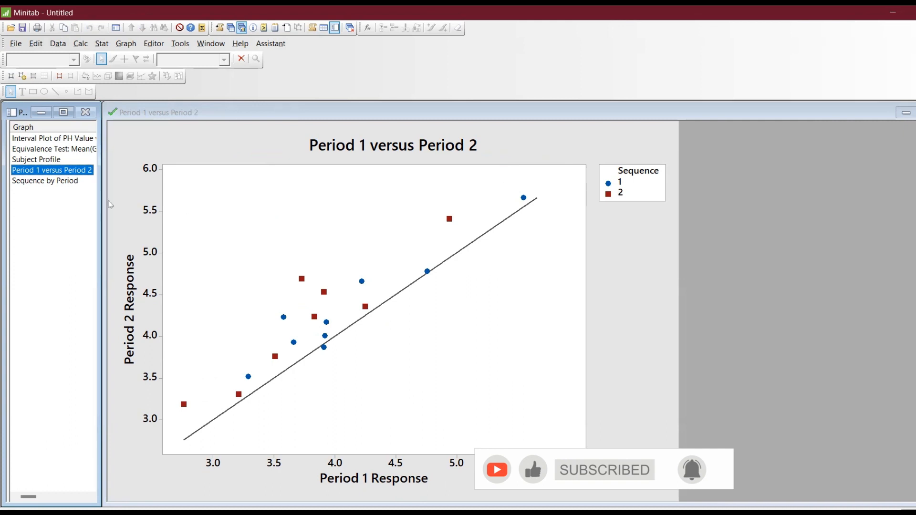
{"action": "left_click", "coordinate": [61, 182]}
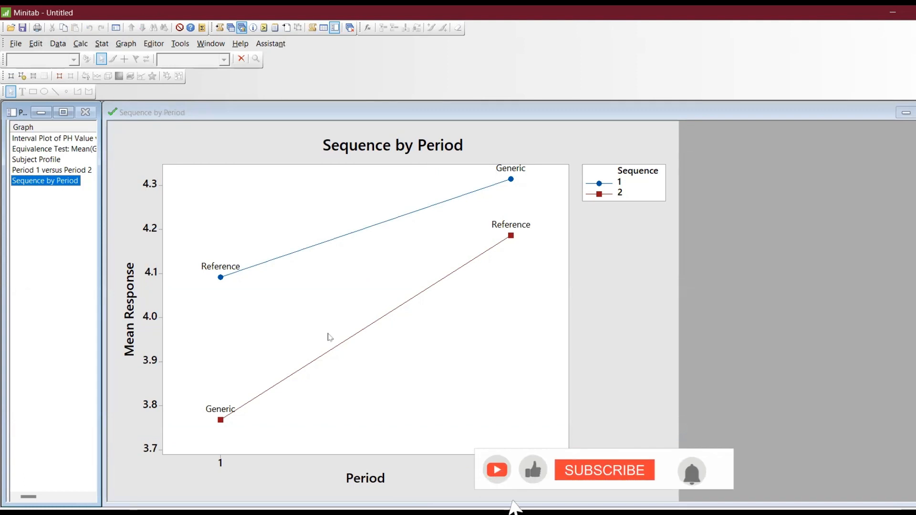
Relabel the test treatment as Brand in the equivalence test's options and run the test again
{"action": "key", "text": "ctrl+e"}
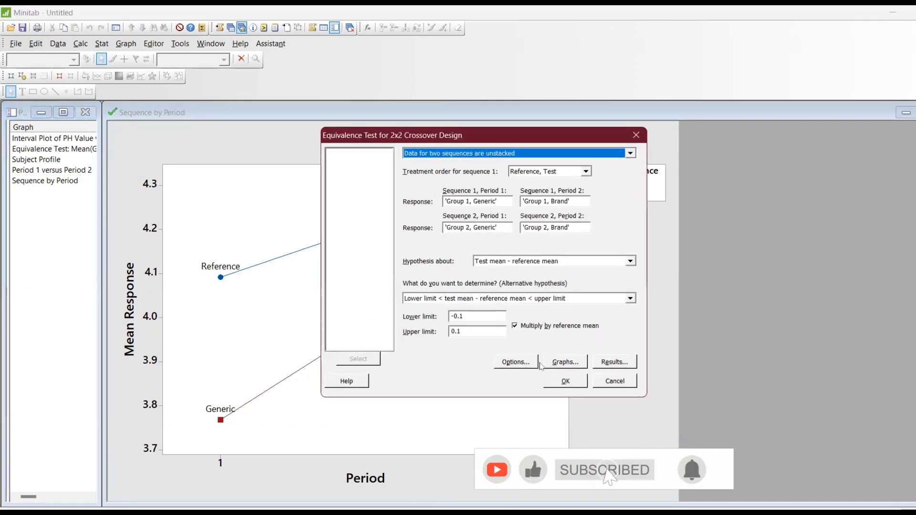
{"action": "left_click", "coordinate": [524, 360]}
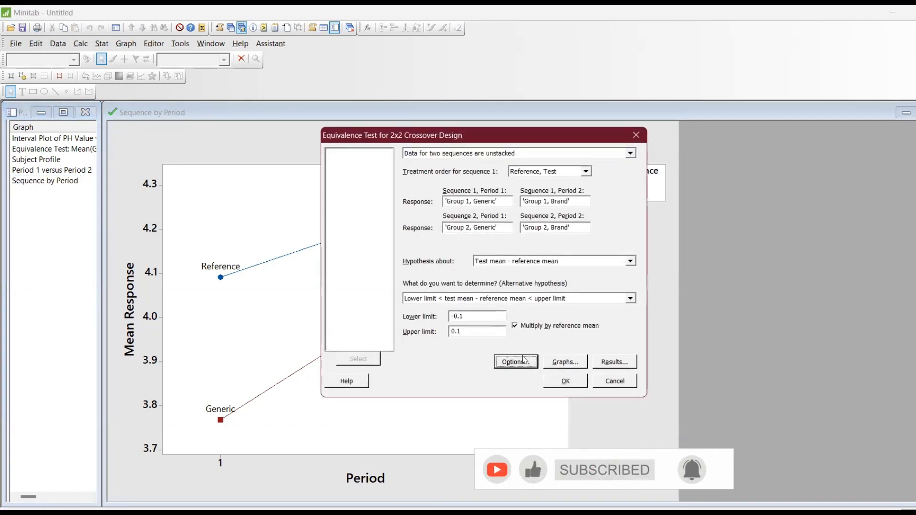
{"action": "left_click", "coordinate": [495, 243]}
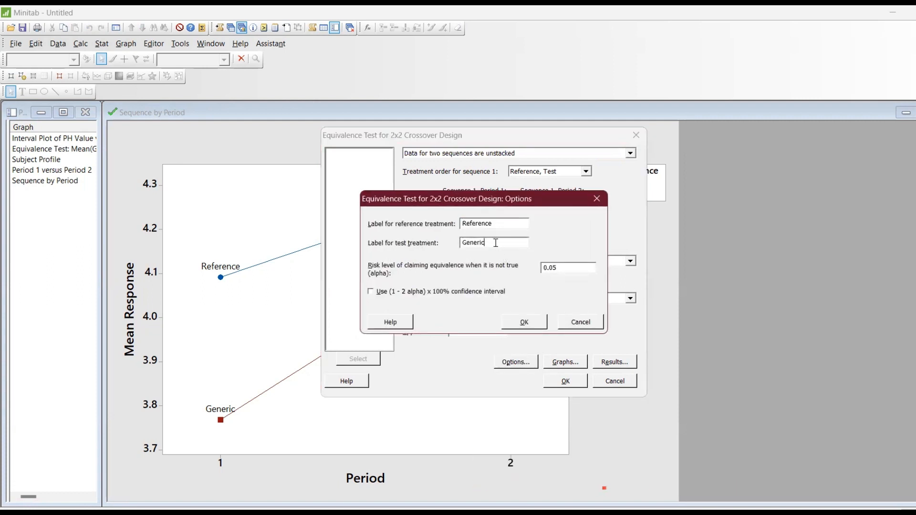
{"action": "double_click", "coordinate": [495, 243]}
{"action": "type", "text": "Brand"}
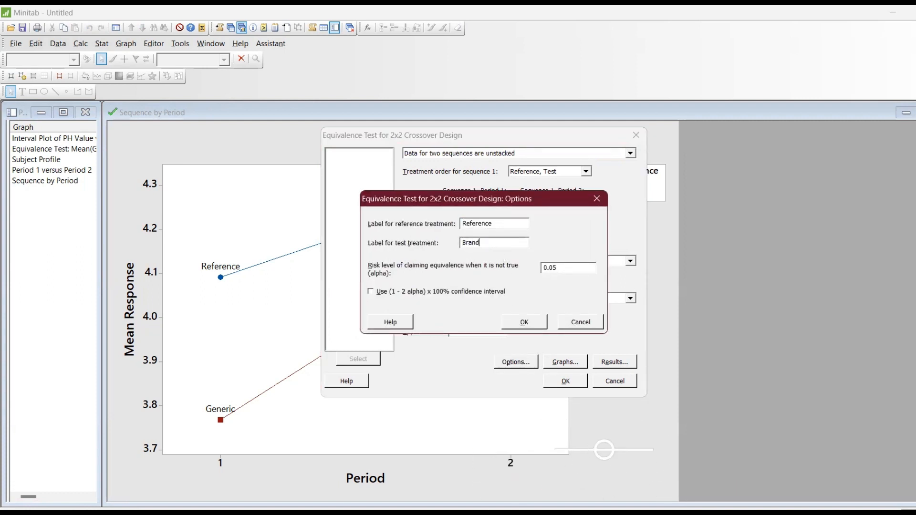
{"action": "left_click", "coordinate": [528, 328]}
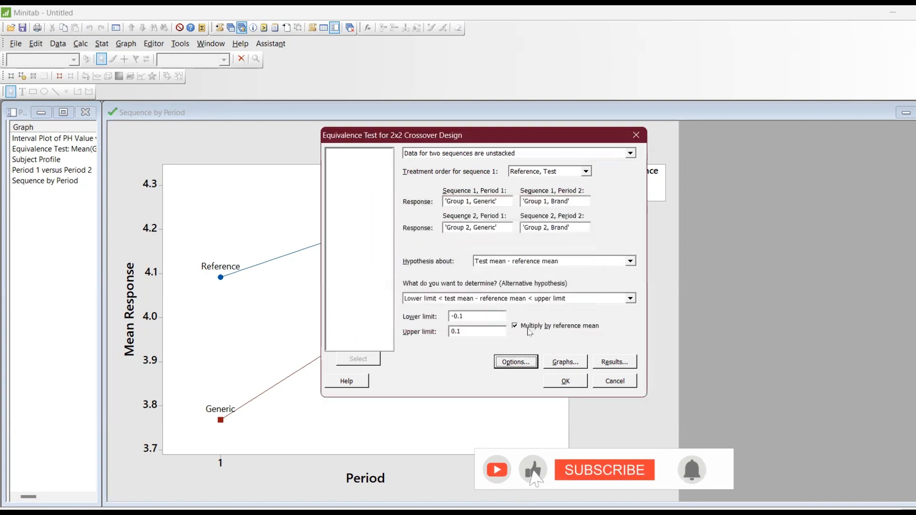
{"action": "left_click", "coordinate": [570, 384]}
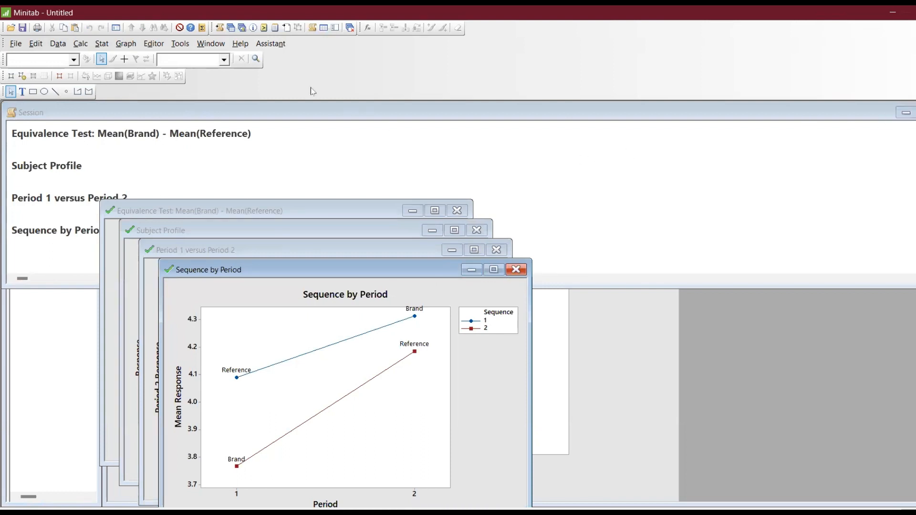
Show the session output and examine the Brand test's method, descriptive statistics and effects
{"action": "left_click", "coordinate": [220, 27]}
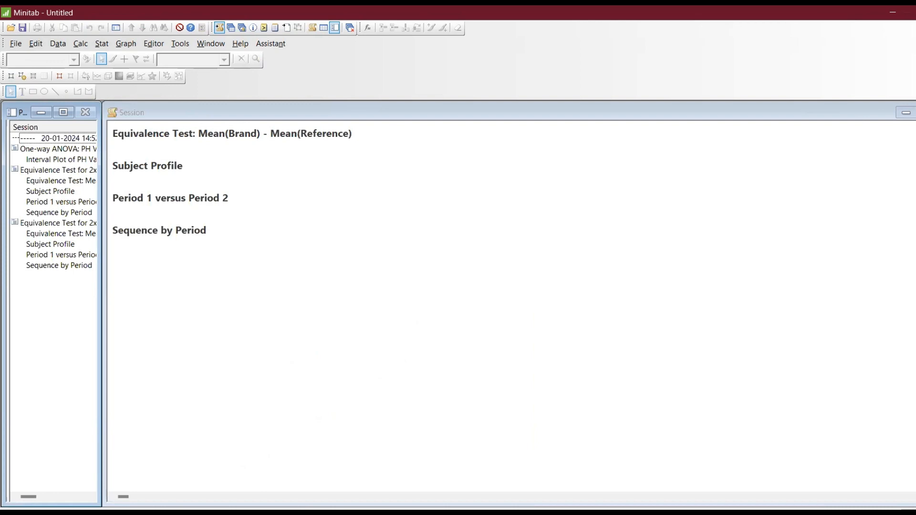
{"action": "scroll", "coordinate": [113, 229], "scroll_direction": "up", "scroll_amount": 5}
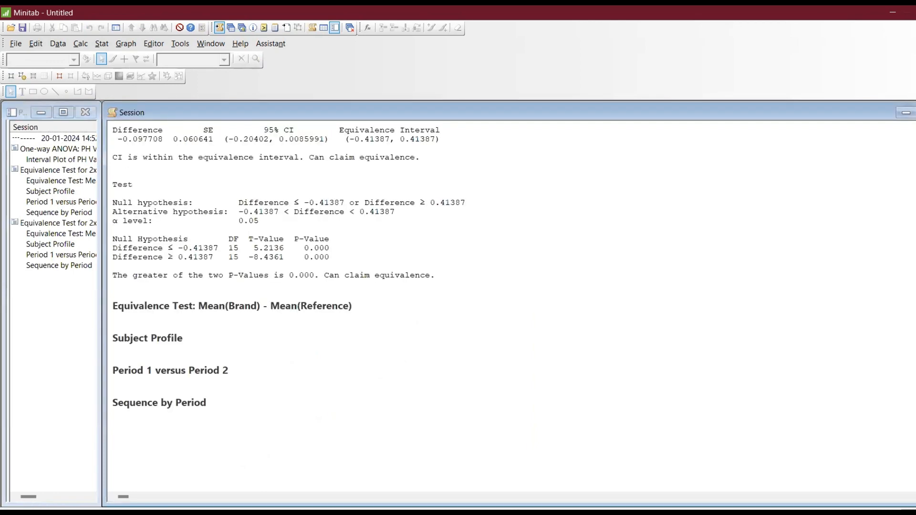
{"action": "scroll", "coordinate": [113, 184], "scroll_direction": "up", "scroll_amount": 5}
{"action": "scroll", "coordinate": [113, 323], "scroll_direction": "up", "scroll_amount": 5}
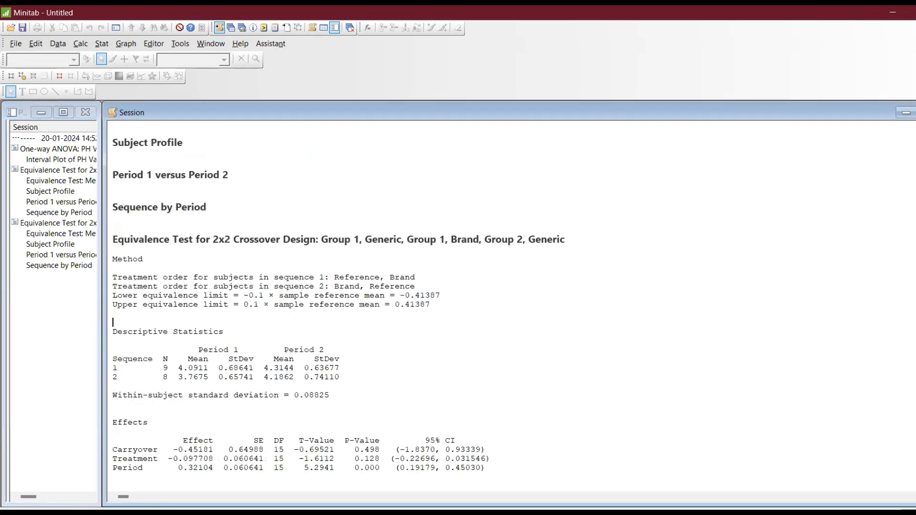
Look at the StomachAcid worksheet data and return to the Brand test's session output
{"action": "left_click", "coordinate": [231, 27]}
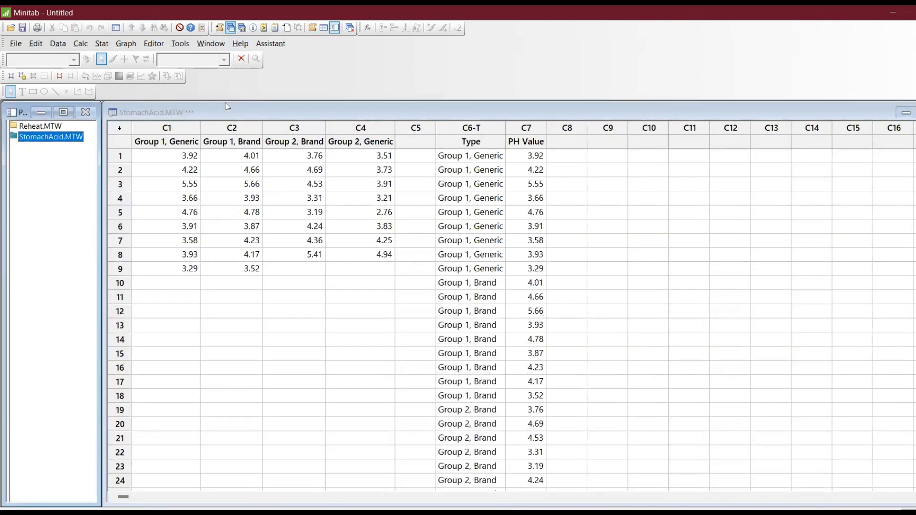
{"action": "left_click", "coordinate": [219, 28]}
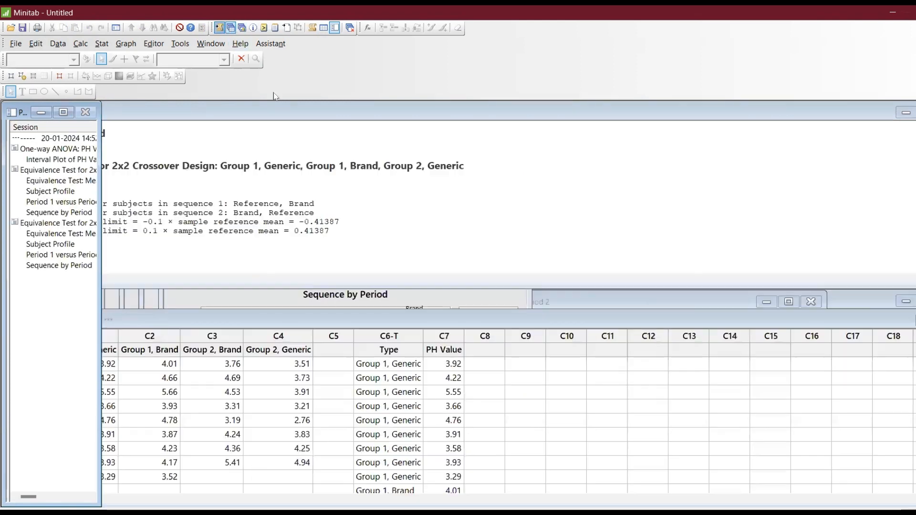
{"action": "left_click", "coordinate": [473, 286]}
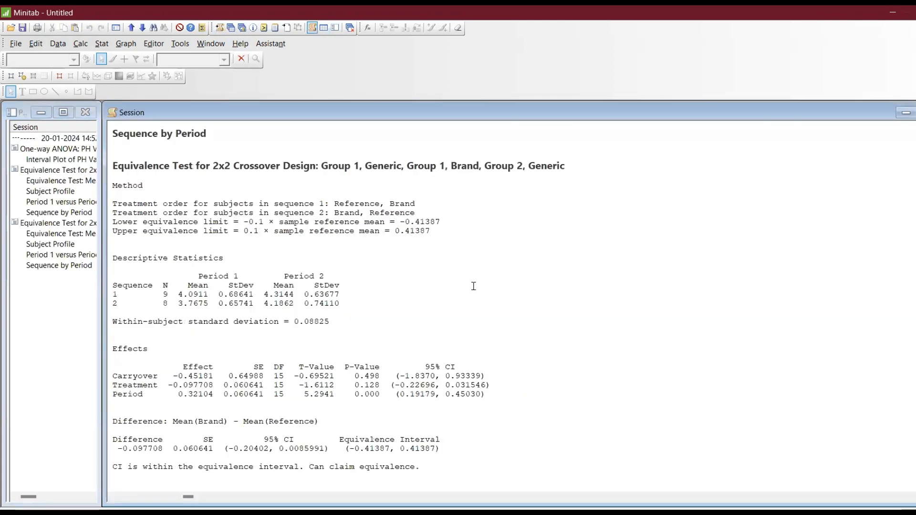
Examine the Brand test's difference, equivalence interval and P-values to the end of the output, and recheck the test's treatment order settings
{"action": "key", "text": "Down"}
{"action": "key", "text": "Down"}
{"action": "key", "text": "Down"}
{"action": "key", "text": "Down"}
{"action": "key", "text": "Down"}
{"action": "key", "text": "Down"}
{"action": "key", "text": "Down"}
{"action": "key", "text": "Down"}
{"action": "key", "text": "Down"}
{"action": "key", "text": "Down"}
{"action": "key", "text": "Down"}
{"action": "key", "text": "Down"}
{"action": "key", "text": "Down"}
{"action": "key", "text": "Down"}
{"action": "key", "text": "Down"}
{"action": "key", "text": "Down"}
{"action": "key", "text": "Down"}
{"action": "key", "text": "Down"}
{"action": "key", "text": "Down"}
{"action": "key", "text": "Down"}
{"action": "key", "text": "Down"}
{"action": "key", "text": "Down"}
{"action": "key", "text": "Down"}
{"action": "key", "text": "Down"}
{"action": "key", "text": "Down"}
{"action": "key", "text": "Down"}
{"action": "key", "text": "Down"}
{"action": "key", "text": "Down"}
{"action": "key", "text": "Down"}
{"action": "key", "text": "Down"}
{"action": "key", "text": "Down"}
{"action": "key", "text": "Down"}
{"action": "key", "text": "Down"}
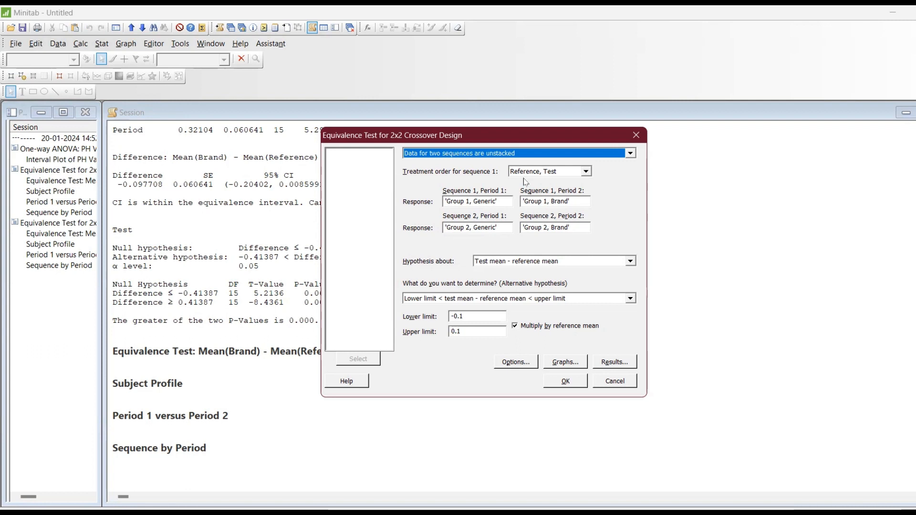
{"action": "key", "text": "Escape"}
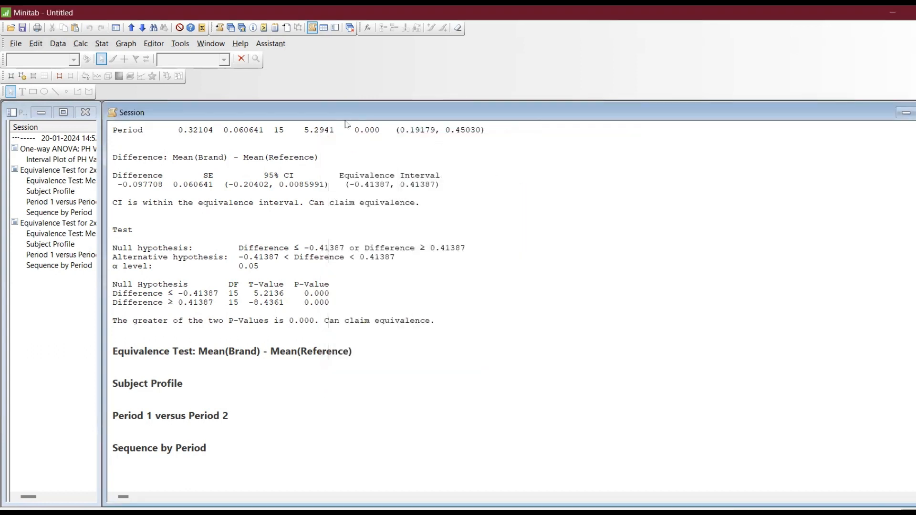
Show the StomachAcid worksheet and examine the stacked Type and PH Value data for Group 1, Generic
{"action": "left_click", "coordinate": [230, 27]}
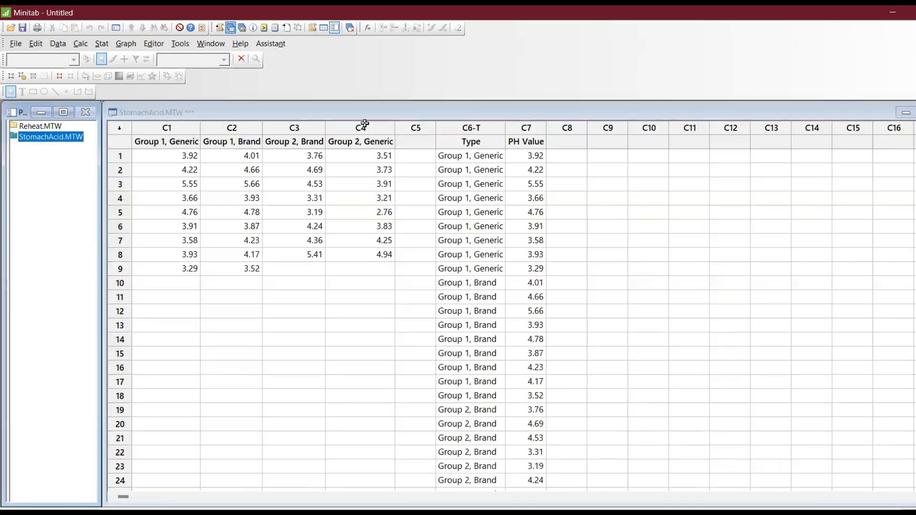
{"action": "left_click_drag", "start_coordinate": [457, 142], "coordinate": [535, 270]}
{"action": "left_click", "coordinate": [464, 152]}
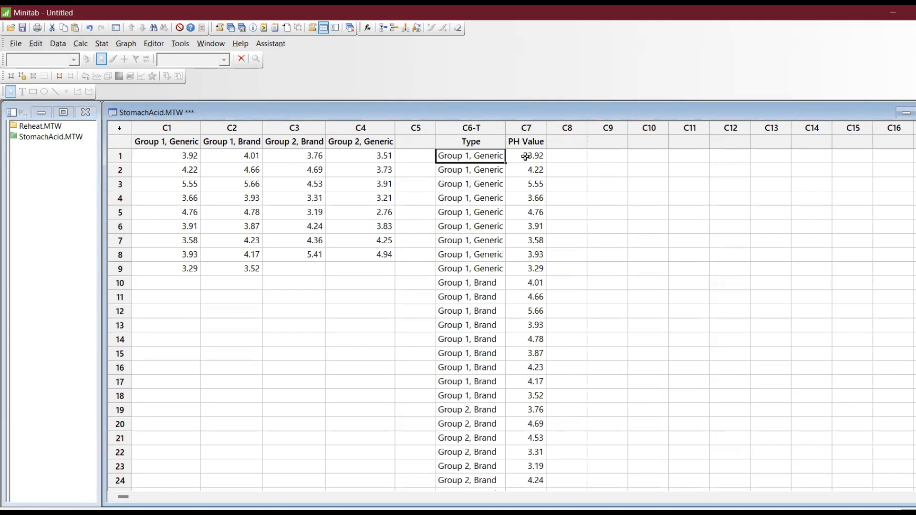
{"action": "left_click_drag", "start_coordinate": [526, 157], "coordinate": [532, 266]}
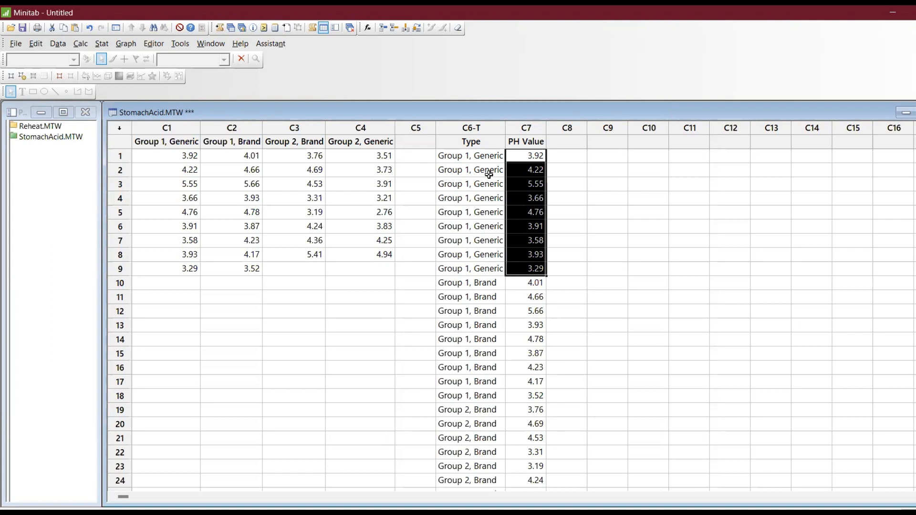
Set up a one-way ANOVA from cleared settings with PH Value as the response and Type as the factor
{"action": "left_click", "coordinate": [105, 43]}
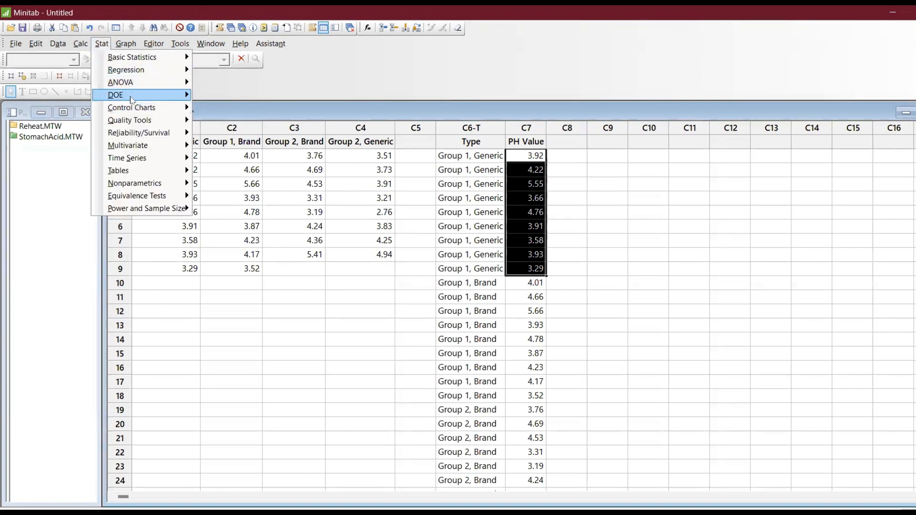
{"action": "mouse_move", "coordinate": [132, 85]}
{"action": "left_click", "coordinate": [226, 86]}
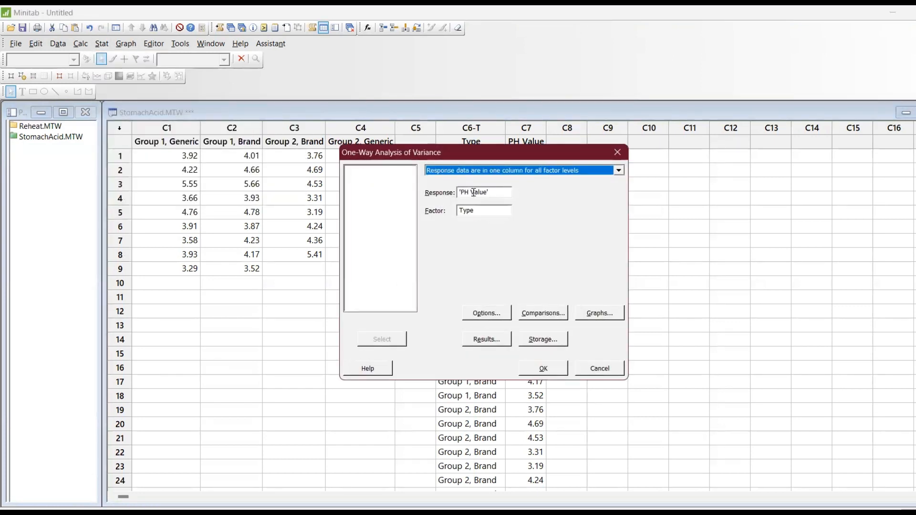
{"action": "key", "text": "F3"}
{"action": "left_click", "coordinate": [474, 192]}
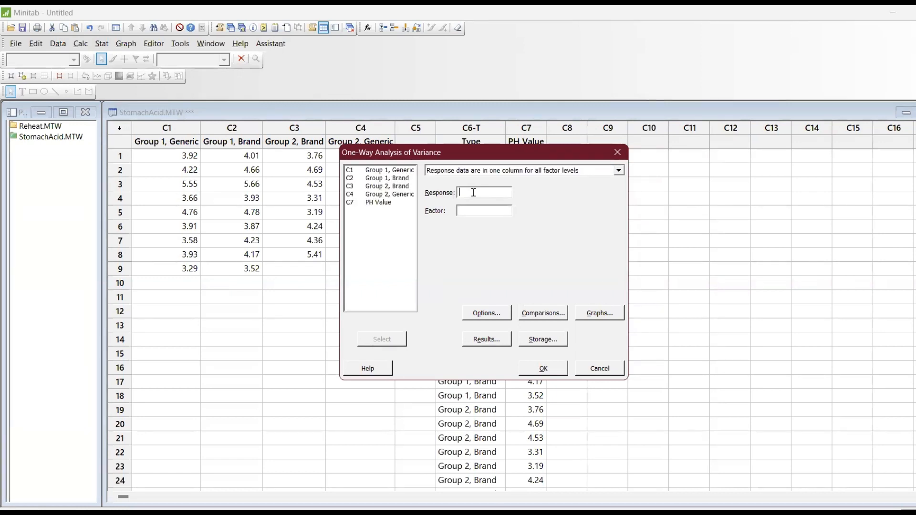
{"action": "double_click", "coordinate": [388, 203]}
{"action": "double_click", "coordinate": [388, 202]}
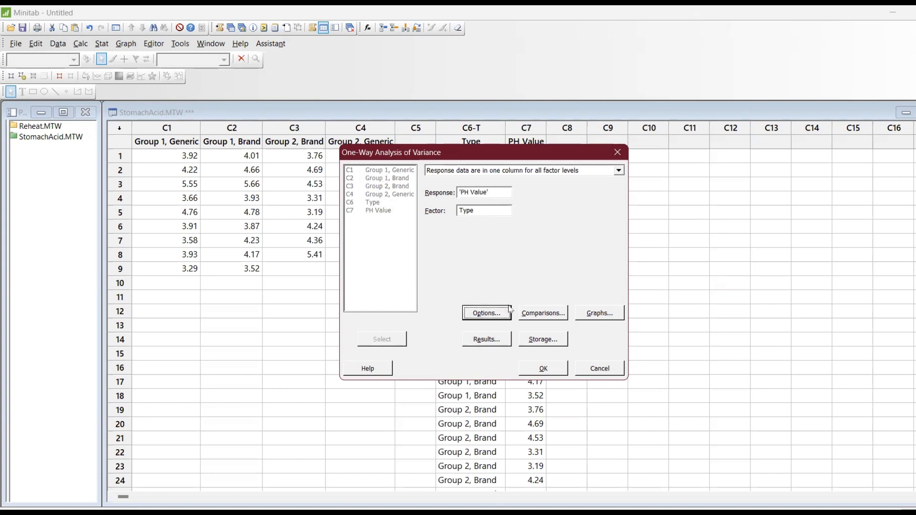
Enable Tukey comparisons for the one-way ANOVA
{"action": "left_click", "coordinate": [548, 319]}
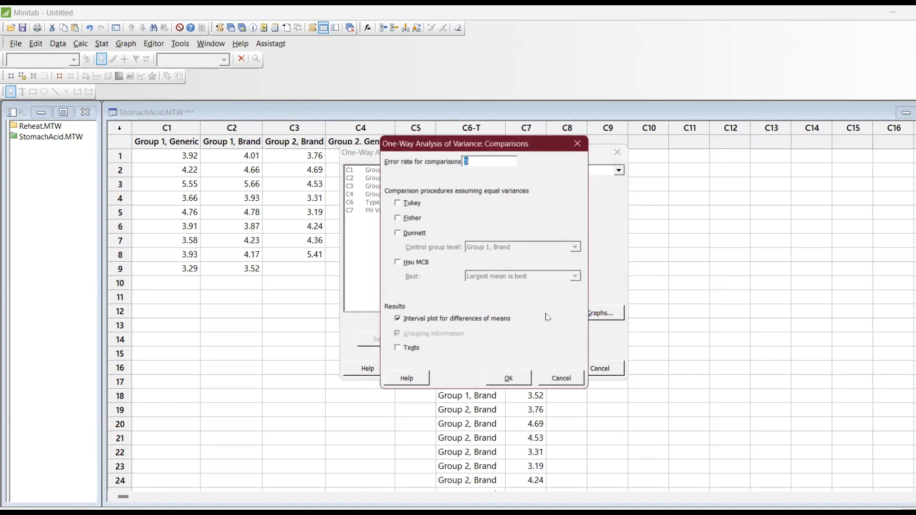
{"action": "left_click", "coordinate": [402, 204]}
{"action": "left_click", "coordinate": [522, 373]}
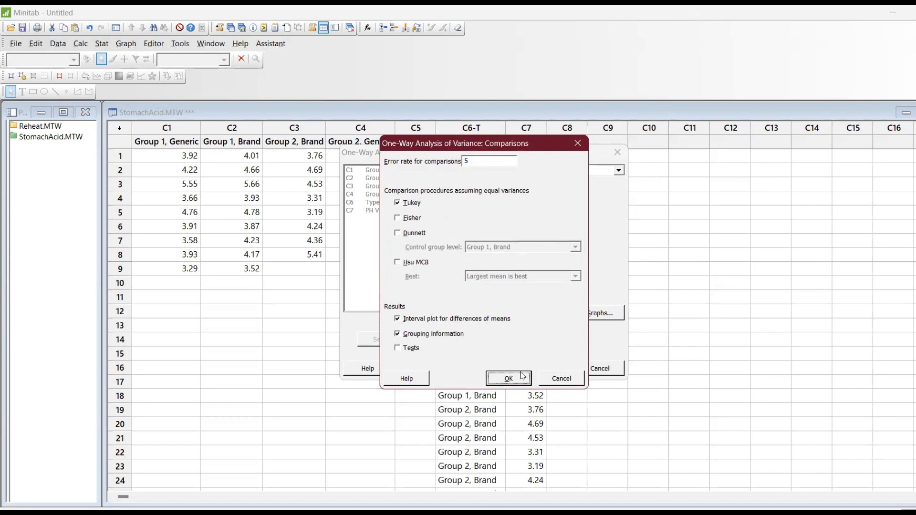
Add the individual value plot and boxplot of data to the ANOVA graphs, keeping the interval plot, and run the analysis
{"action": "left_click", "coordinate": [597, 313]}
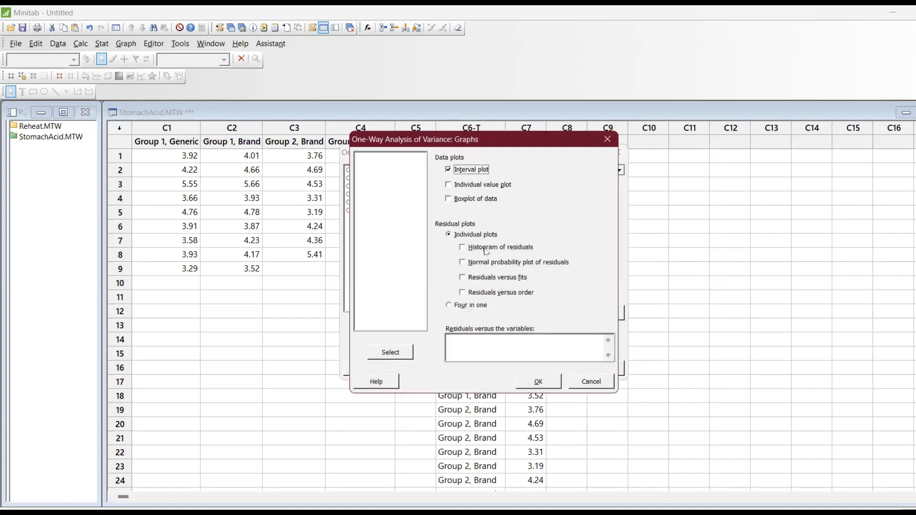
{"action": "left_click", "coordinate": [449, 185]}
{"action": "left_click", "coordinate": [450, 199]}
{"action": "left_click", "coordinate": [549, 384]}
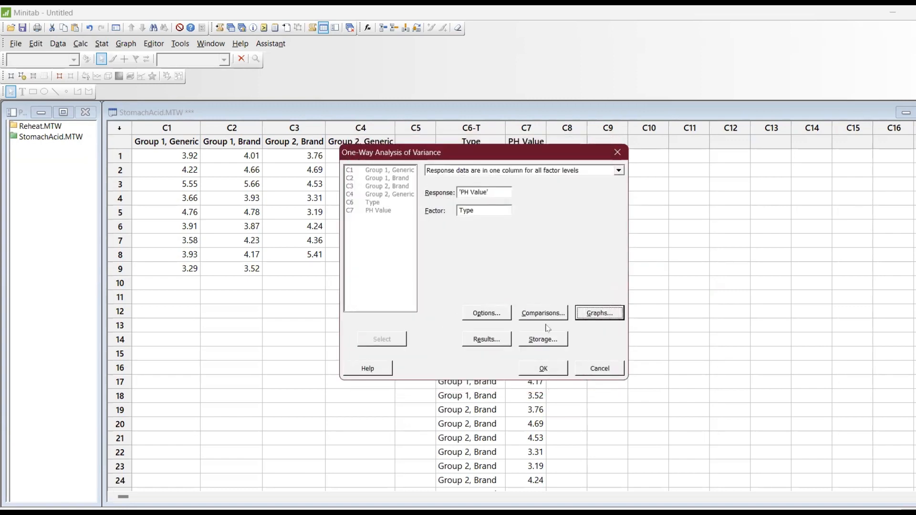
{"action": "left_click", "coordinate": [602, 313]}
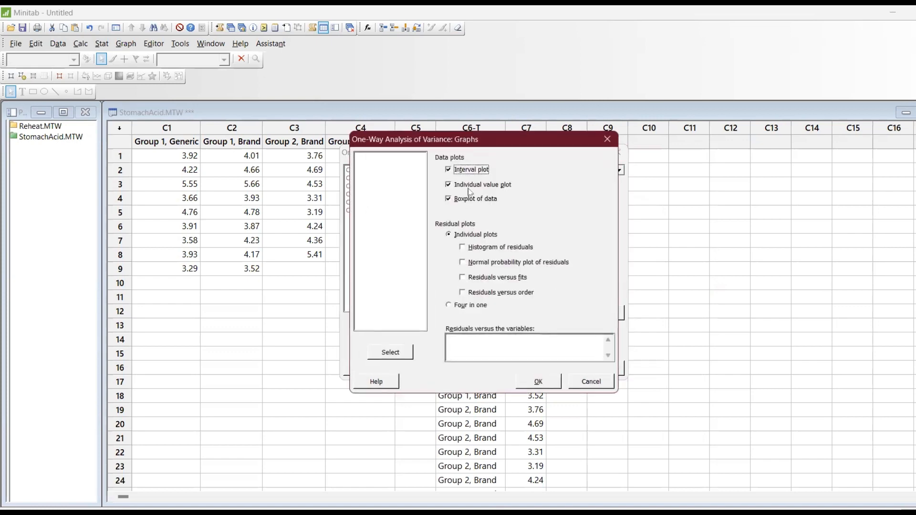
{"action": "left_click", "coordinate": [547, 375]}
{"action": "left_click", "coordinate": [541, 369]}
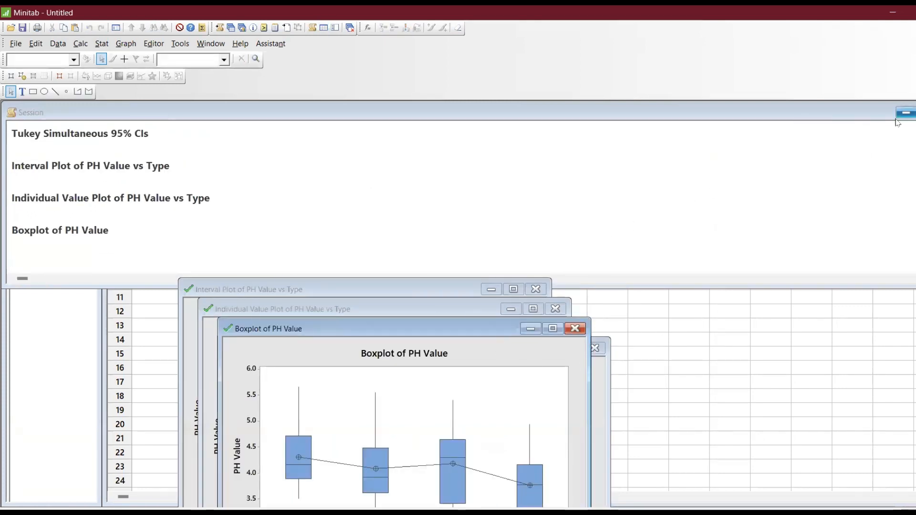
Enlarge the session output and go back through it to the start of the one-way ANOVA of PH Value versus Type
{"action": "left_click", "coordinate": [915, 113]}
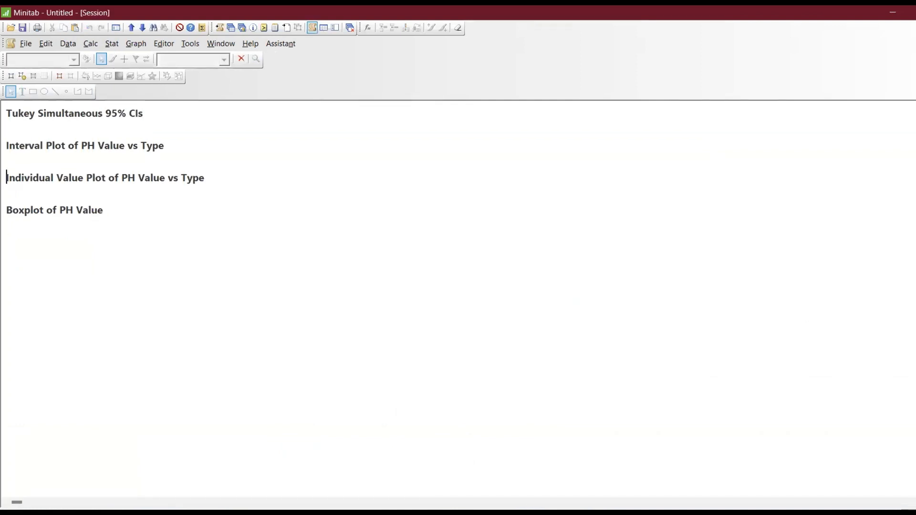
{"action": "key", "text": "Up"}
{"action": "key", "text": "Up"}
{"action": "key", "text": "Up"}
{"action": "key", "text": "Up"}
{"action": "key", "text": "Up"}
{"action": "key", "text": "Up"}
{"action": "key", "text": "Up"}
{"action": "key", "text": "Up"}
{"action": "key", "text": "Up"}
{"action": "key", "text": "Up"}
{"action": "key", "text": "Up"}
{"action": "key", "text": "Up"}
{"action": "key", "text": "Up"}
{"action": "key", "text": "Up"}
{"action": "key", "text": "Up"}
{"action": "key", "text": "Up"}
{"action": "key", "text": "Up"}
{"action": "key", "text": "Up"}
{"action": "key", "text": "Up"}
{"action": "key", "text": "Up"}
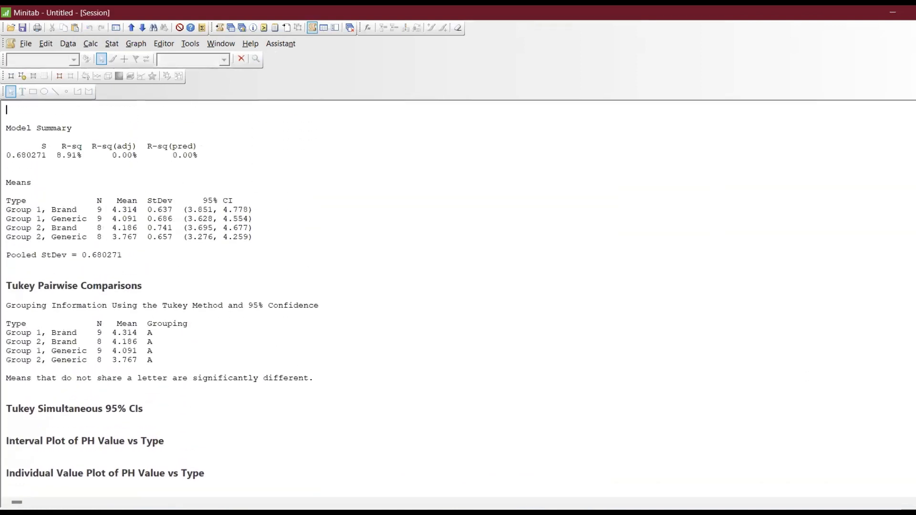
{"action": "key", "text": "Up"}
{"action": "key", "text": "Up"}
{"action": "key", "text": "Up"}
{"action": "key", "text": "Up"}
{"action": "key", "text": "Up"}
{"action": "key", "text": "Up"}
{"action": "key", "text": "Up"}
{"action": "key", "text": "Up"}
{"action": "key", "text": "Up"}
{"action": "key", "text": "Up"}
{"action": "key", "text": "Up"}
{"action": "key", "text": "Up"}
{"action": "key", "text": "Up"}
{"action": "key", "text": "Up"}
{"action": "key", "text": "Up"}
{"action": "key", "text": "Up"}
{"action": "key", "text": "Up"}
{"action": "key", "text": "Up"}
{"action": "key", "text": "Up"}
{"action": "key", "text": "Up"}
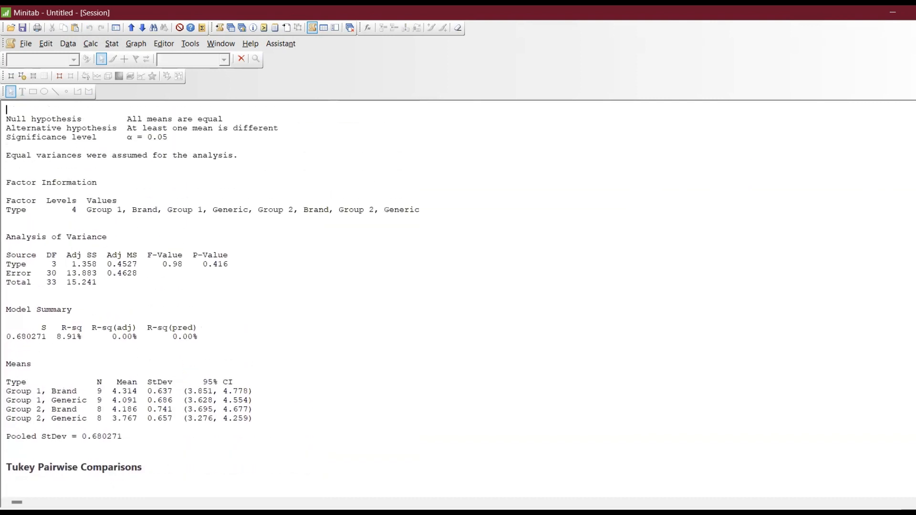
{"action": "key", "text": "Up"}
{"action": "key", "text": "Up"}
{"action": "key", "text": "Up"}
{"action": "key", "text": "Up"}
{"action": "key", "text": "Up"}
{"action": "key", "text": "Up"}
{"action": "key", "text": "Up"}
{"action": "key", "text": "Up"}
{"action": "key", "text": "Up"}
{"action": "key", "text": "Up"}
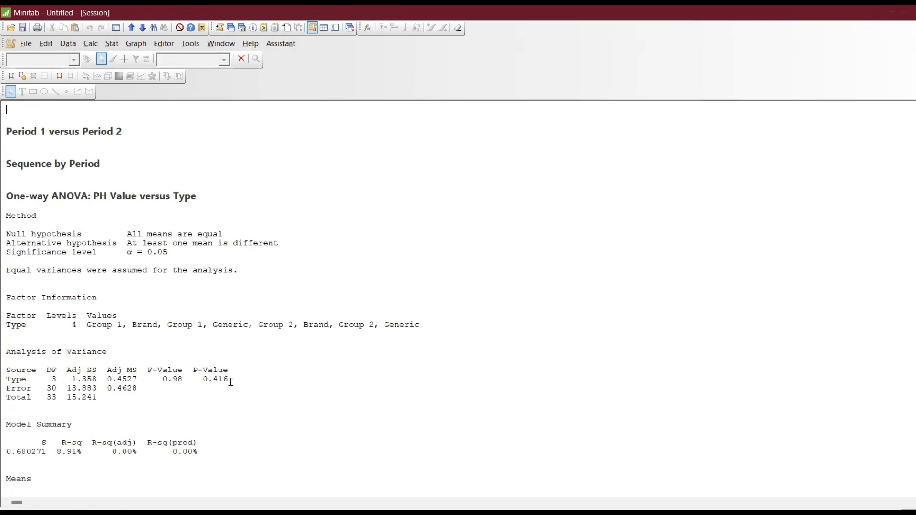
Examine the P-value for Type in the Analysis of Variance table, the model summary and the group means
{"action": "left_click_drag", "start_coordinate": [230, 381], "coordinate": [195, 383]}
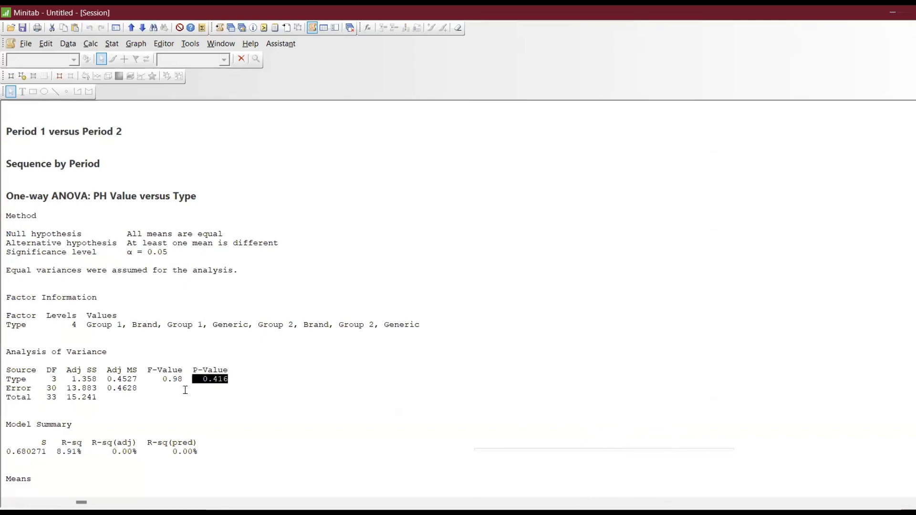
{"action": "left_click", "coordinate": [185, 389]}
{"action": "key", "text": "Down"}
{"action": "key", "text": "Down"}
{"action": "key", "text": "Down"}
{"action": "key", "text": "Down"}
{"action": "key", "text": "Down"}
{"action": "key", "text": "Down"}
{"action": "key", "text": "Down"}
{"action": "key", "text": "Down"}
{"action": "key", "text": "Down"}
{"action": "key", "text": "Down"}
{"action": "key", "text": "Down"}
{"action": "key", "text": "Down"}
{"action": "key", "text": "Down"}
{"action": "key", "text": "Down"}
{"action": "key", "text": "Down"}
{"action": "key", "text": "Down"}
{"action": "key", "text": "Down"}
{"action": "key", "text": "Down"}
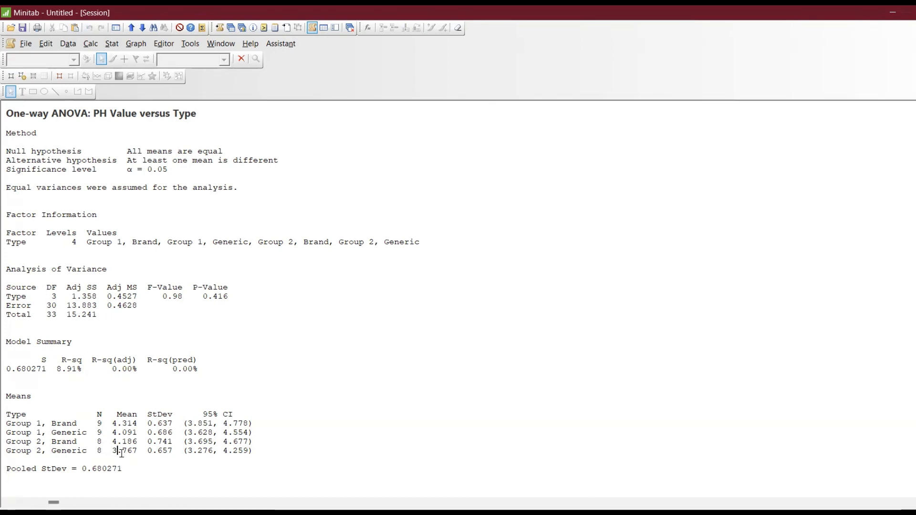
Examine the Tukey pairwise comparisons and the grouping letters of the four types
{"action": "scroll", "coordinate": [121, 453], "scroll_direction": "down", "scroll_amount": 1}
{"action": "key", "text": "Down"}
{"action": "key", "text": "Down"}
{"action": "key", "text": "Down"}
{"action": "key", "text": "Down"}
{"action": "key", "text": "Down"}
{"action": "key", "text": "Down"}
{"action": "key", "text": "Down"}
{"action": "key", "text": "Down"}
{"action": "key", "text": "Down"}
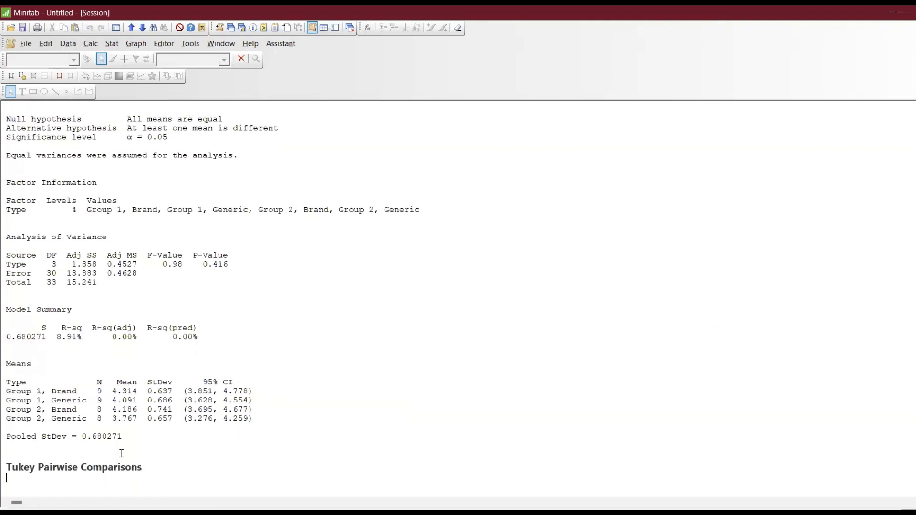
{"action": "key", "text": "Down"}
{"action": "key", "text": "Down"}
{"action": "key", "text": "Down"}
{"action": "key", "text": "Down"}
{"action": "key", "text": "Down"}
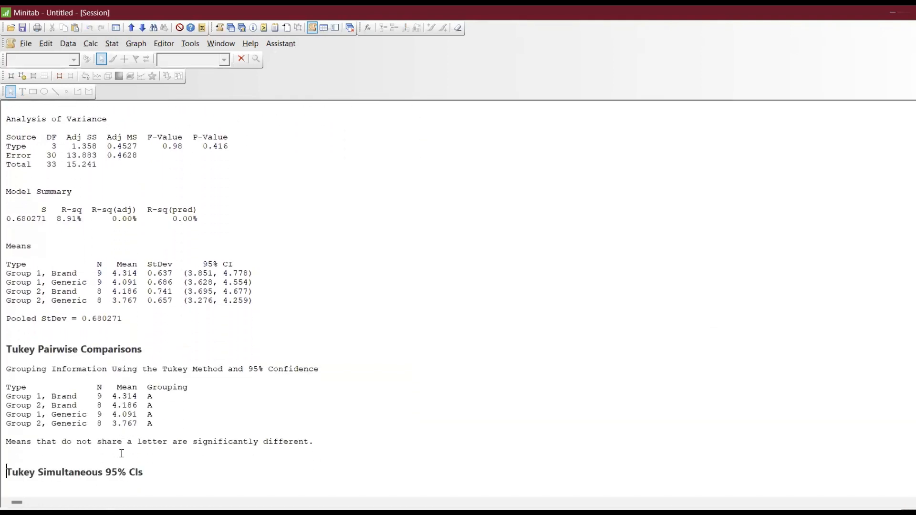
{"action": "key", "text": "Down"}
{"action": "key", "text": "Down"}
{"action": "key", "text": "Down"}
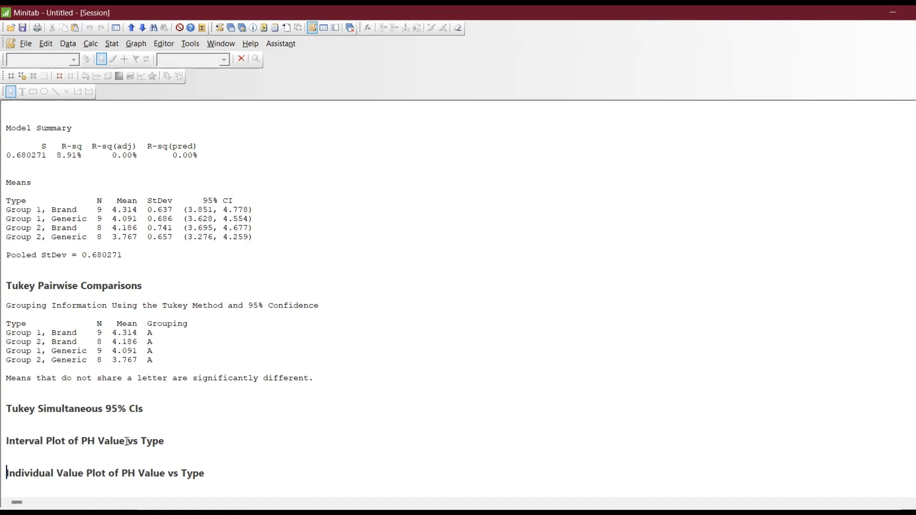
Go back from the Tukey grouping to the Analysis of Variance table and compare their conclusions
{"action": "key", "text": "Up"}
{"action": "key", "text": "Up"}
{"action": "key", "text": "Up"}
{"action": "key", "text": "Up"}
{"action": "key", "text": "Up"}
{"action": "key", "text": "Up"}
{"action": "key", "text": "Up"}
{"action": "key", "text": "Up"}
{"action": "key", "text": "Up"}
{"action": "key", "text": "Up"}
{"action": "key", "text": "Up"}
{"action": "key", "text": "Up"}
{"action": "key", "text": "Up"}
{"action": "key", "text": "Up"}
{"action": "key", "text": "Up"}
{"action": "key", "text": "Up"}
{"action": "key", "text": "Up"}
{"action": "key", "text": "Up"}
{"action": "key", "text": "Up"}
{"action": "key", "text": "Up"}
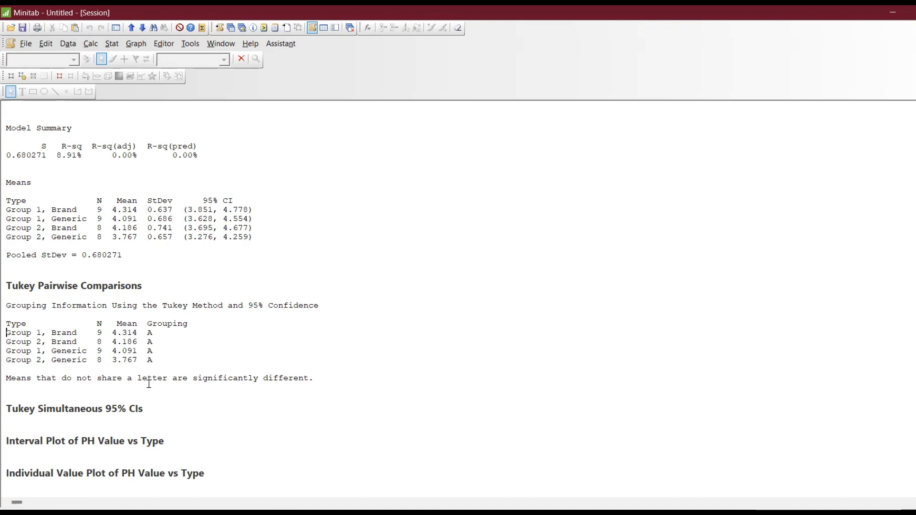
{"action": "key", "text": "Up"}
{"action": "key", "text": "Up"}
{"action": "key", "text": "Up"}
{"action": "key", "text": "Up"}
{"action": "key", "text": "Up"}
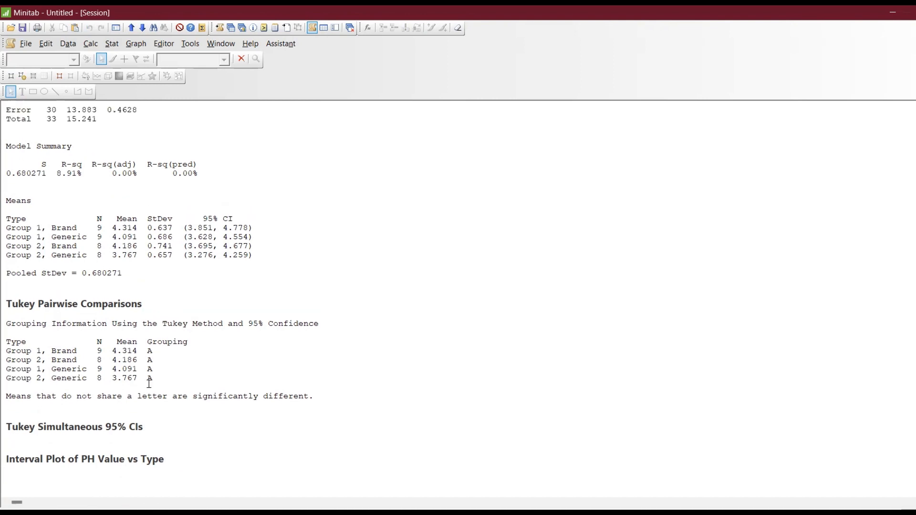
{"action": "key", "text": "Up"}
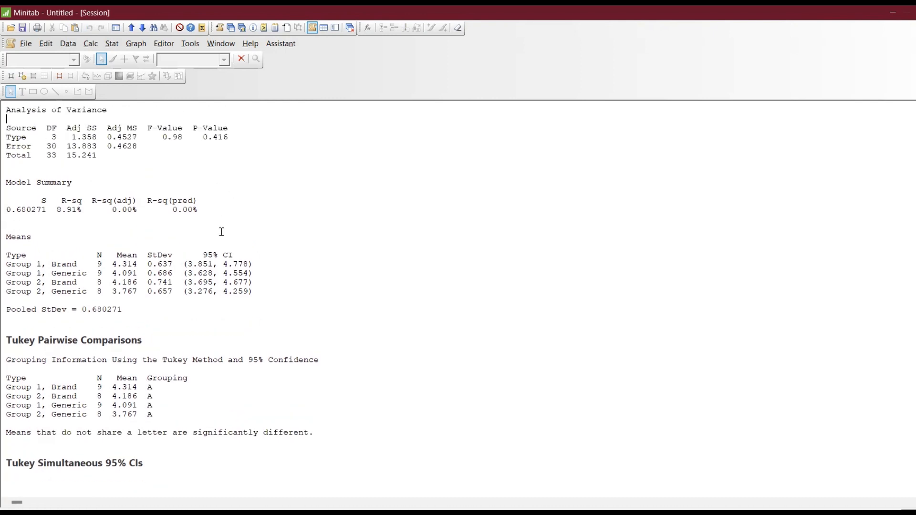
Review the ANOVA output to its end and show the boxplot of PH Value by type
{"action": "key", "text": "Down"}
{"action": "key", "text": "Down"}
{"action": "key", "text": "Down"}
{"action": "key", "text": "Down"}
{"action": "key", "text": "Down"}
{"action": "key", "text": "Down"}
{"action": "key", "text": "Down"}
{"action": "key", "text": "Down"}
{"action": "key", "text": "Down"}
{"action": "key", "text": "Down"}
{"action": "key", "text": "Down"}
{"action": "key", "text": "Down"}
{"action": "key", "text": "Down"}
{"action": "key", "text": "Down"}
{"action": "key", "text": "Down"}
{"action": "key", "text": "Down"}
{"action": "key", "text": "Down"}
{"action": "key", "text": "Down"}
{"action": "key", "text": "Down"}
{"action": "key", "text": "Down"}
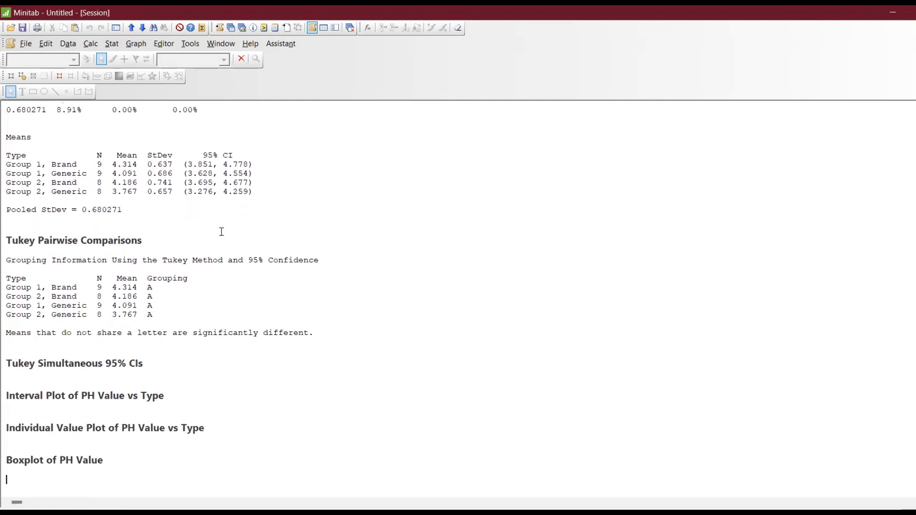
{"action": "left_click", "coordinate": [243, 31]}
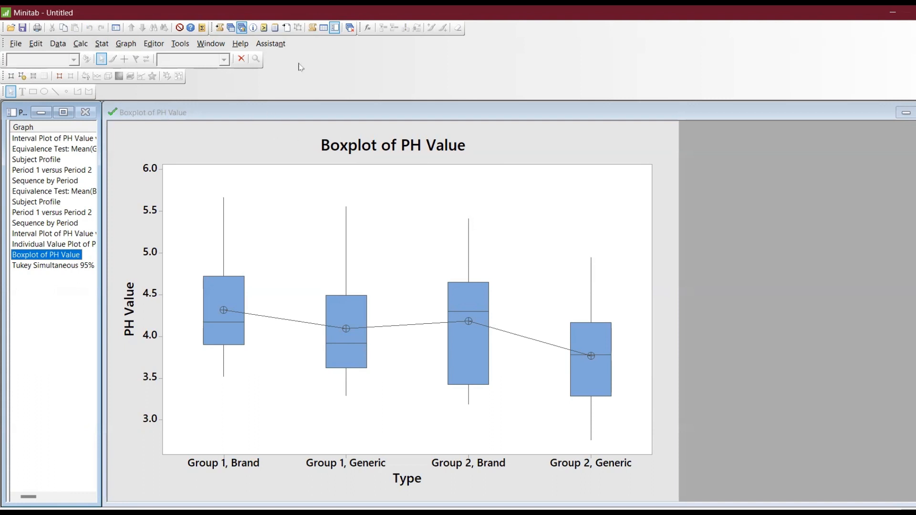
{"action": "left_click", "coordinate": [185, 46]}
{"action": "left_click", "coordinate": [178, 46]}
{"action": "left_click", "coordinate": [212, 44]}
{"action": "left_click", "coordinate": [181, 45]}
{"action": "left_click", "coordinate": [180, 45]}
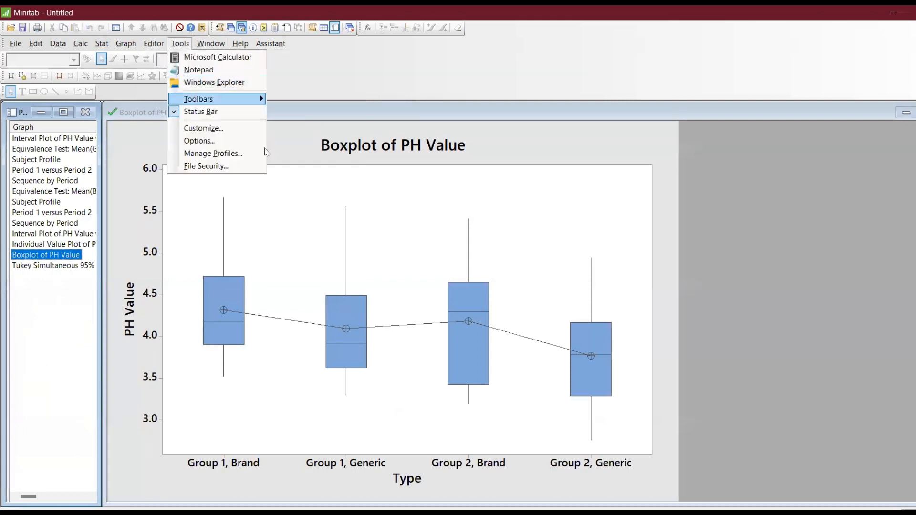
Switch from the boxplot to the StomachAcid worksheet and check the worksheets listed in the project
{"action": "left_click", "coordinate": [231, 28]}
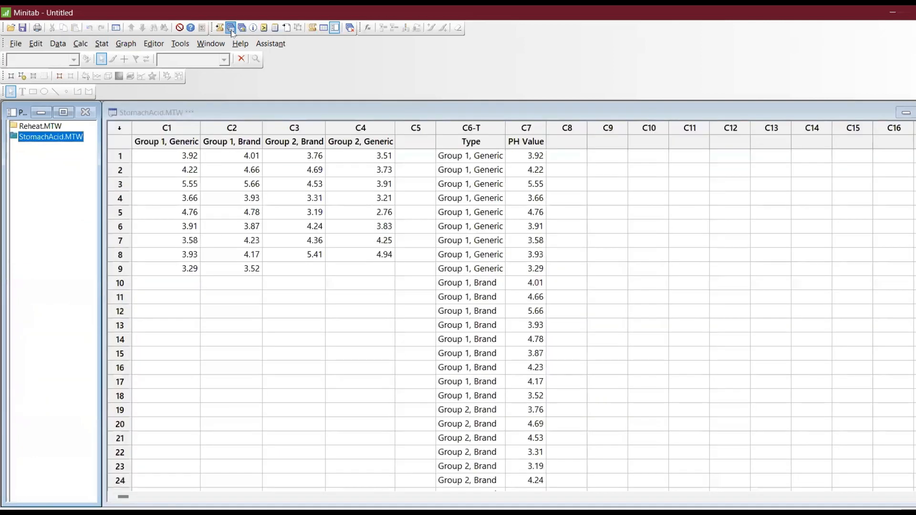
{"action": "left_click", "coordinate": [180, 45]}
{"action": "left_click", "coordinate": [180, 45]}
{"action": "left_click", "coordinate": [208, 45]}
{"action": "left_click", "coordinate": [209, 45]}
{"action": "left_click", "coordinate": [153, 43]}
{"action": "left_click", "coordinate": [154, 43]}
{"action": "left_click", "coordinate": [180, 43]}
{"action": "left_click", "coordinate": [248, 228]}
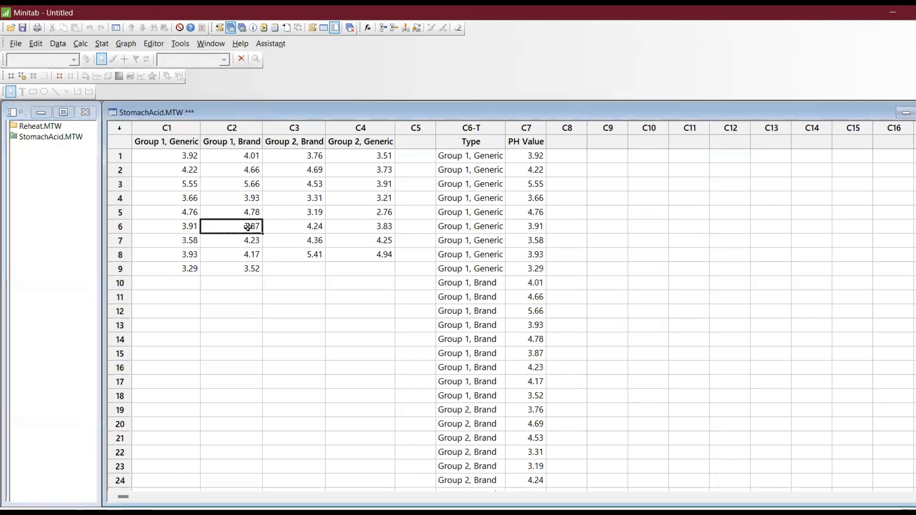
{"action": "left_click", "coordinate": [47, 126]}
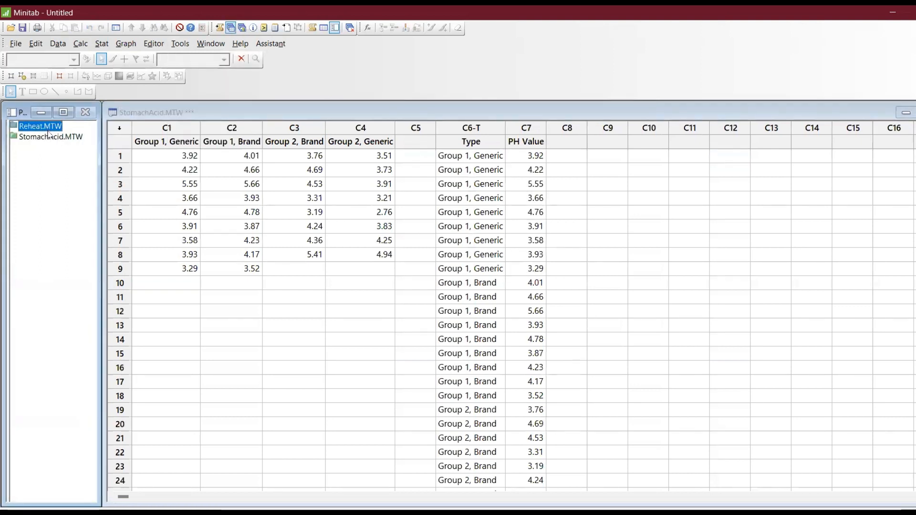
{"action": "left_click", "coordinate": [49, 136]}
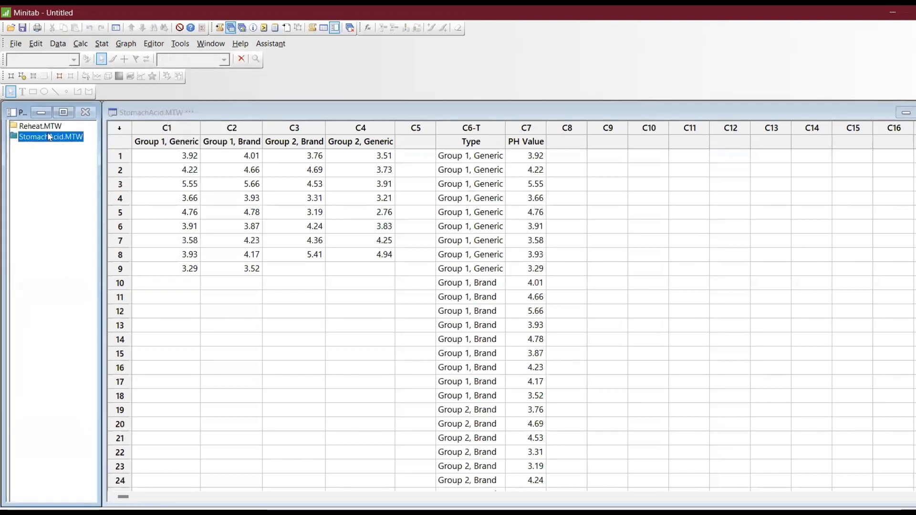
Return to the project's graphs and view the individual value plot and the interval plot of PH Value versus Type
{"action": "left_click", "coordinate": [242, 27]}
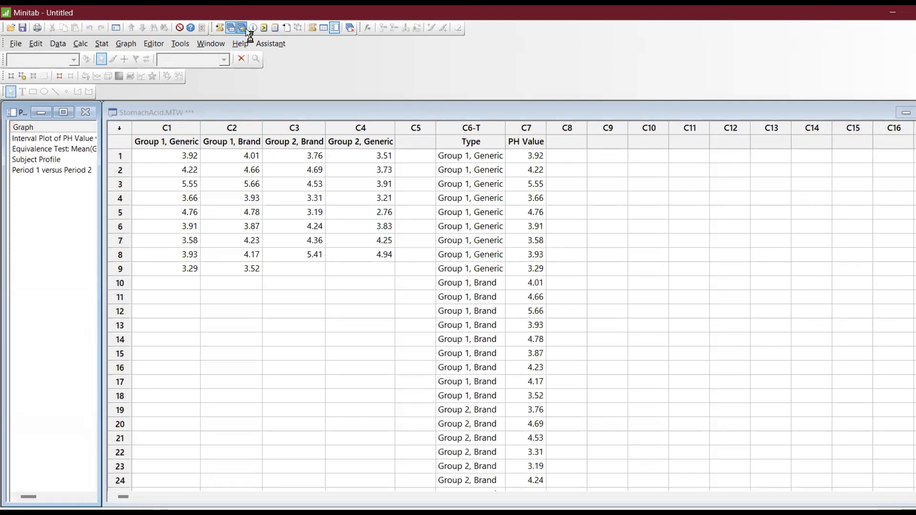
{"action": "left_click", "coordinate": [180, 44]}
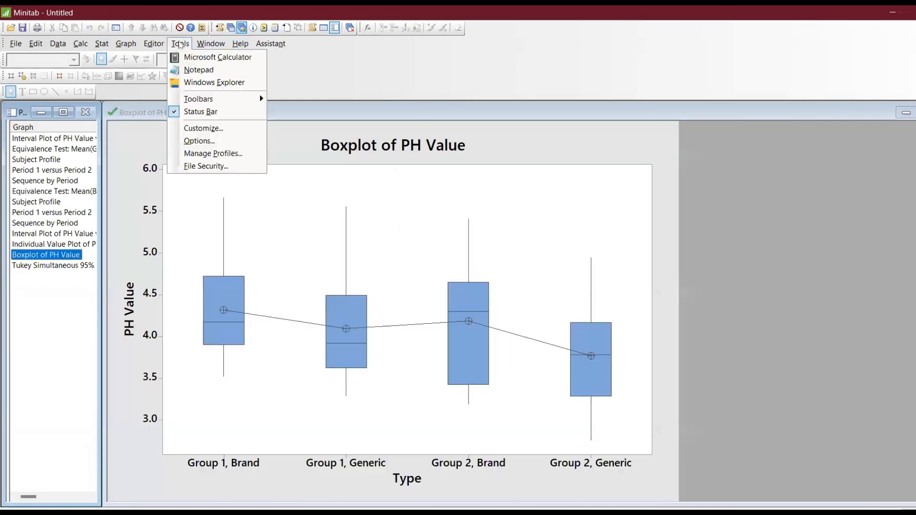
{"action": "mouse_move", "coordinate": [155, 46]}
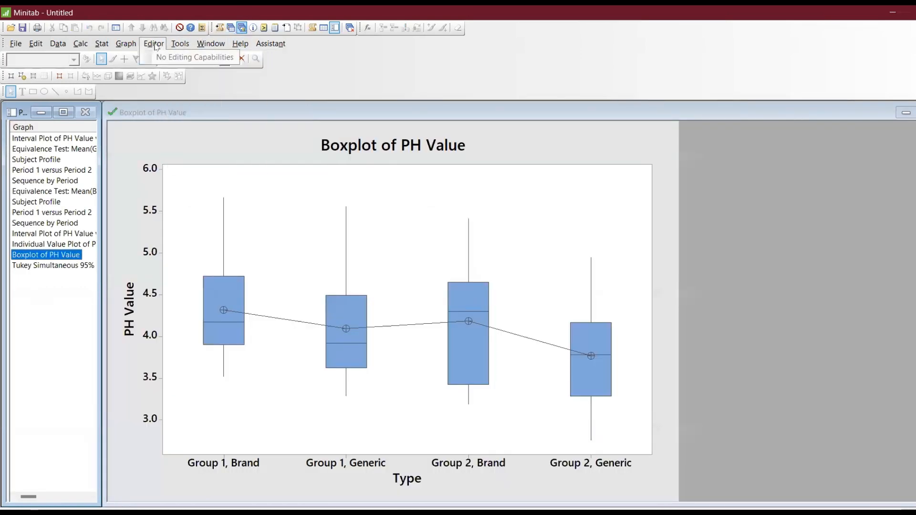
{"action": "mouse_move", "coordinate": [211, 44]}
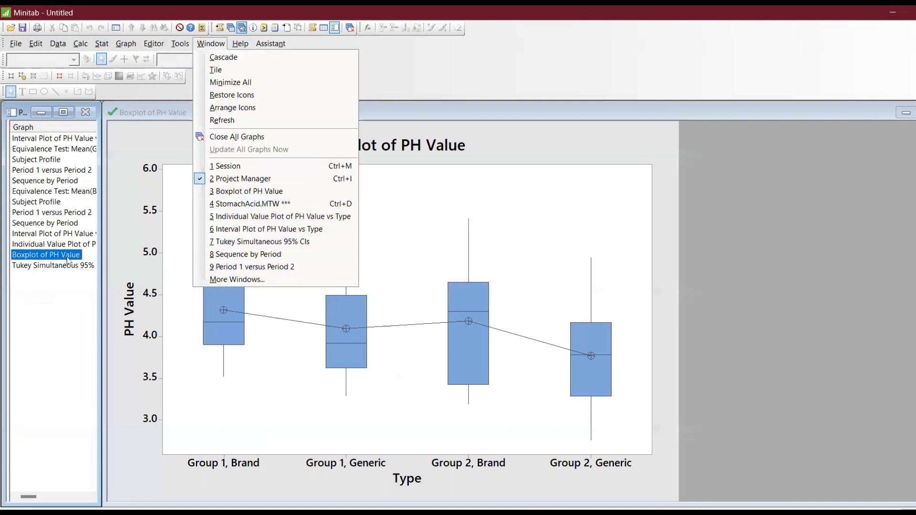
{"action": "left_click", "coordinate": [59, 245]}
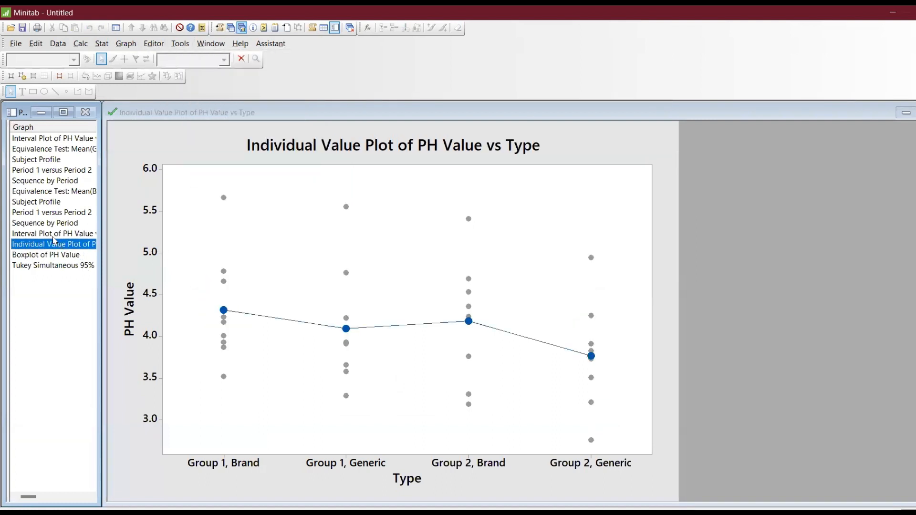
{"action": "left_click", "coordinate": [54, 234]}
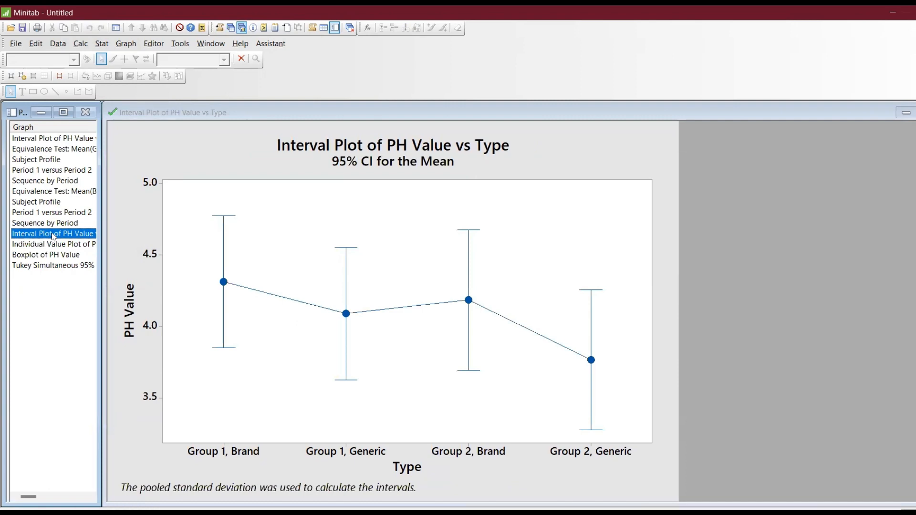
{"action": "left_click", "coordinate": [48, 223]}
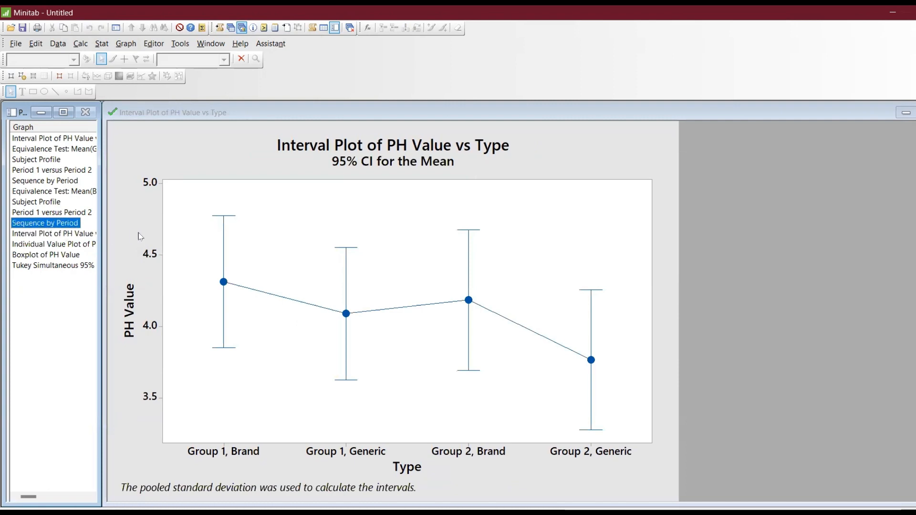
Show the StomachAcid worksheet again and look up the description of the 2x2 Crossover Design equivalence test
{"action": "left_click", "coordinate": [230, 29]}
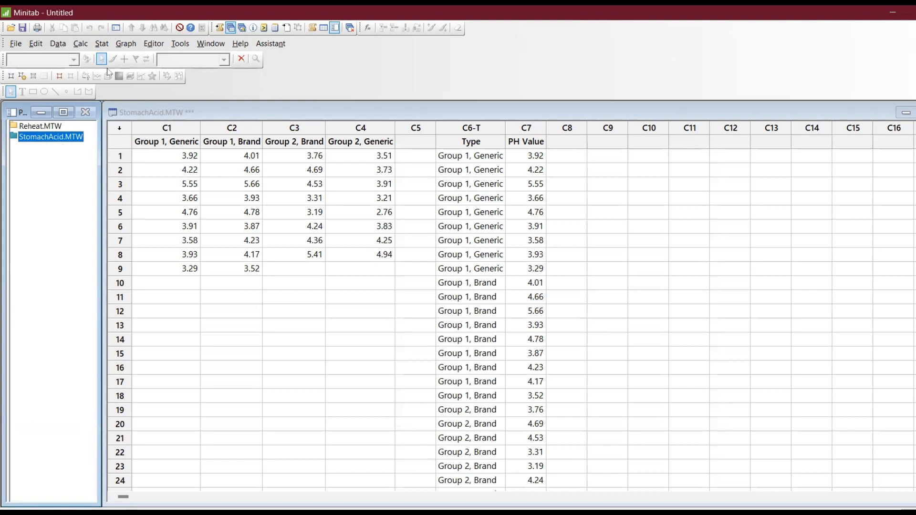
{"action": "left_click", "coordinate": [101, 44]}
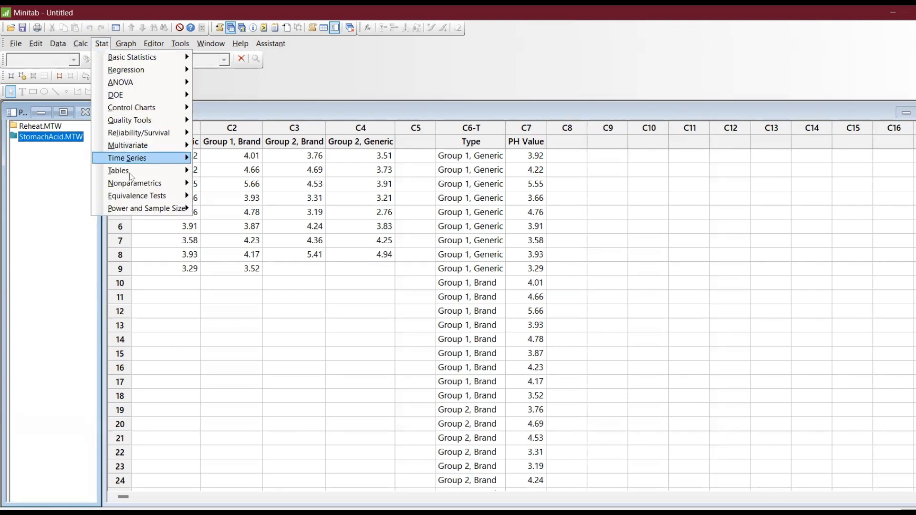
{"action": "mouse_move", "coordinate": [136, 201]}
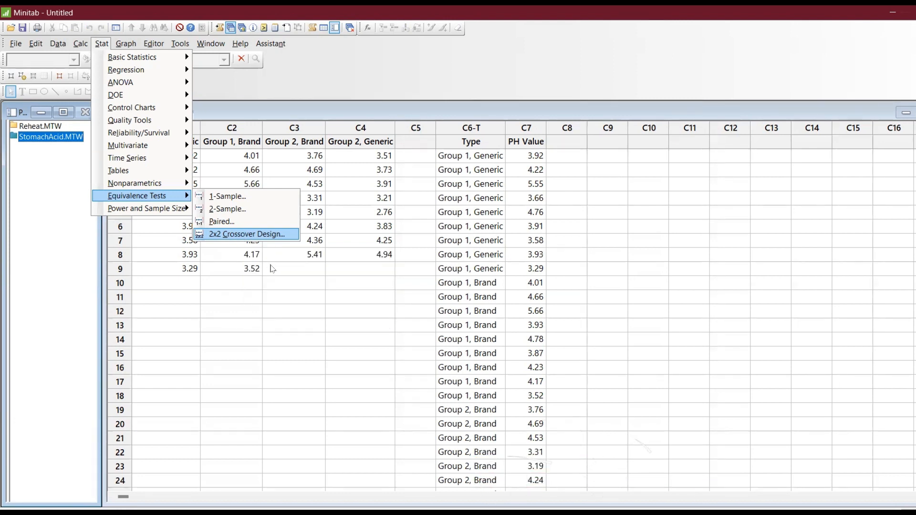
{"action": "left_click", "coordinate": [250, 235]}
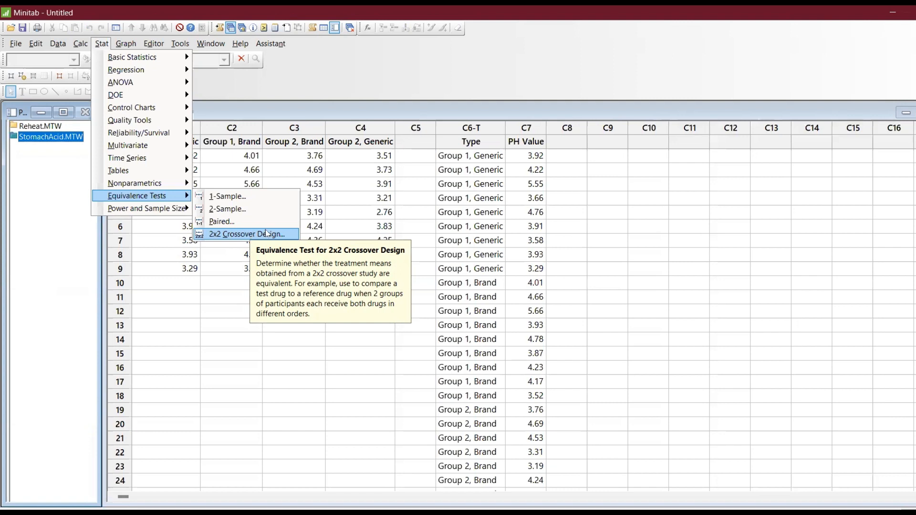
{"action": "left_click", "coordinate": [851, 69]}
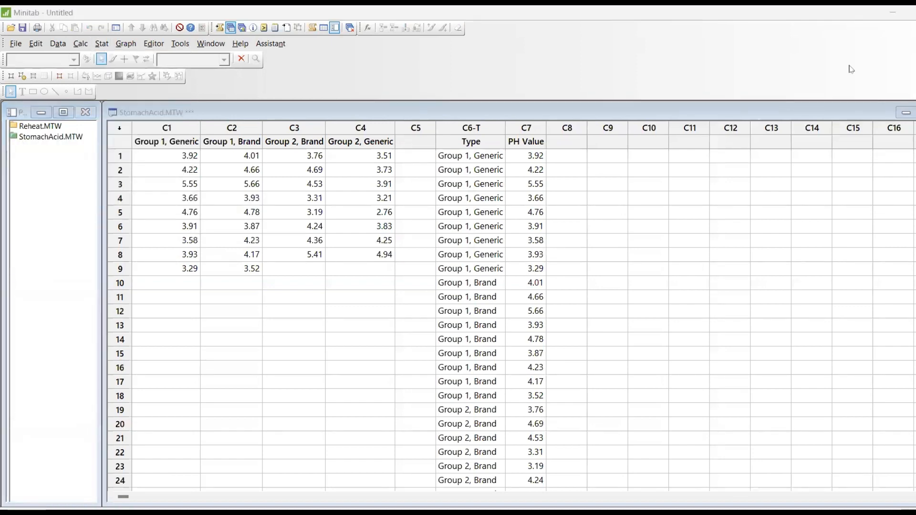